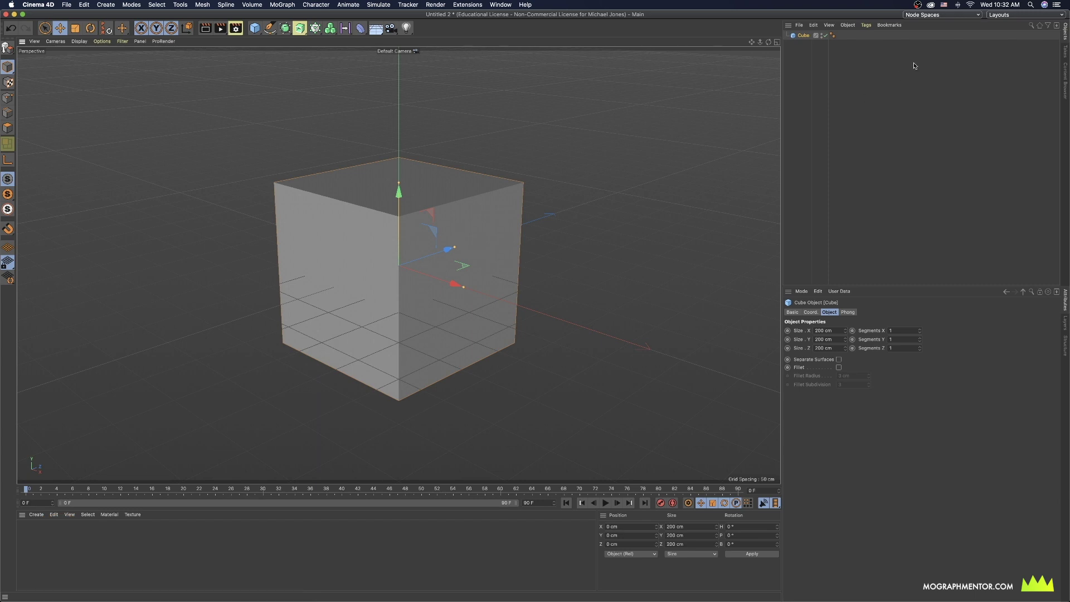
Switch to the BP - UV Edit layout and convert the cube into an editable polygon object
left_click(1035, 17)
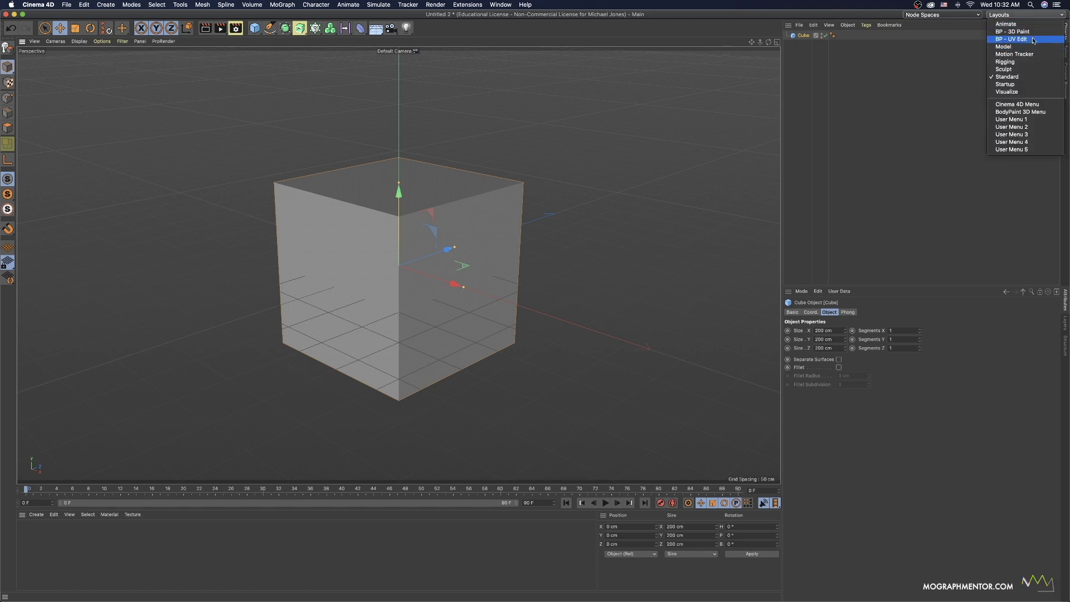
left_click(1033, 40)
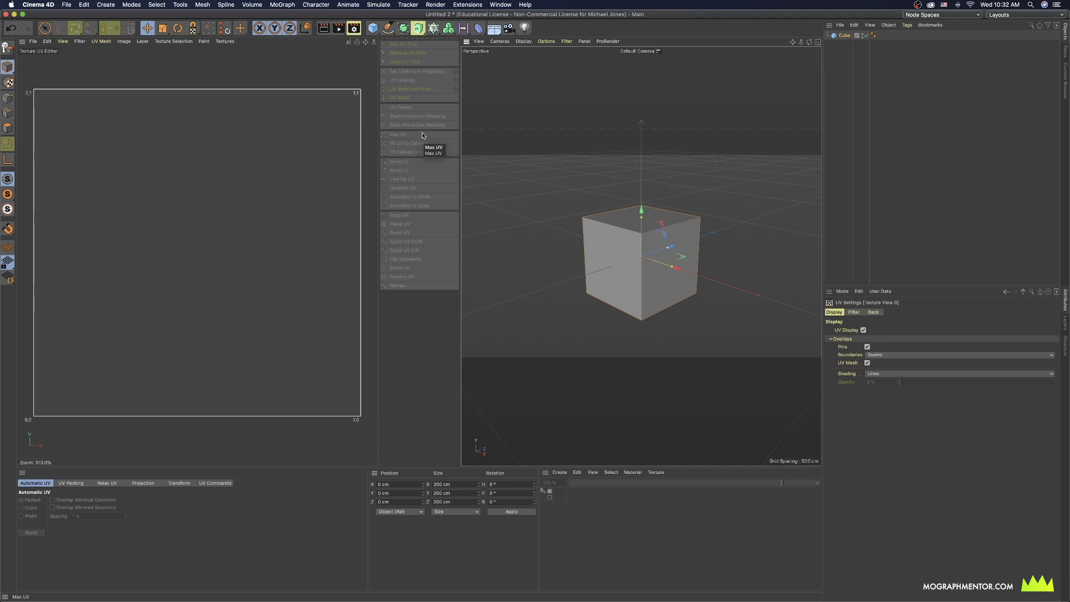
left_click(845, 35)
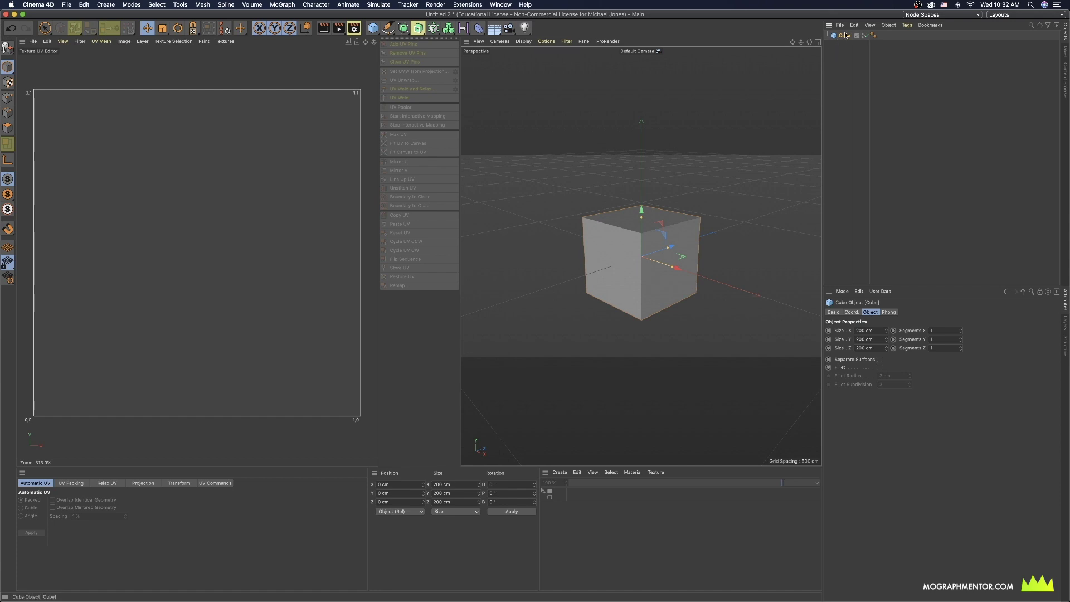
key("c")
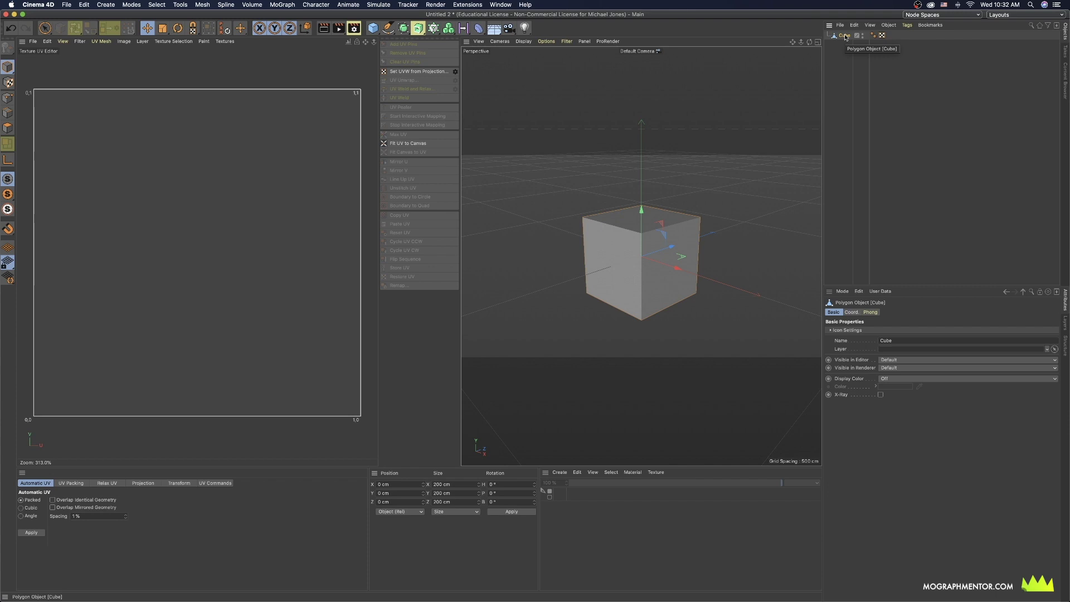
key("super+z")
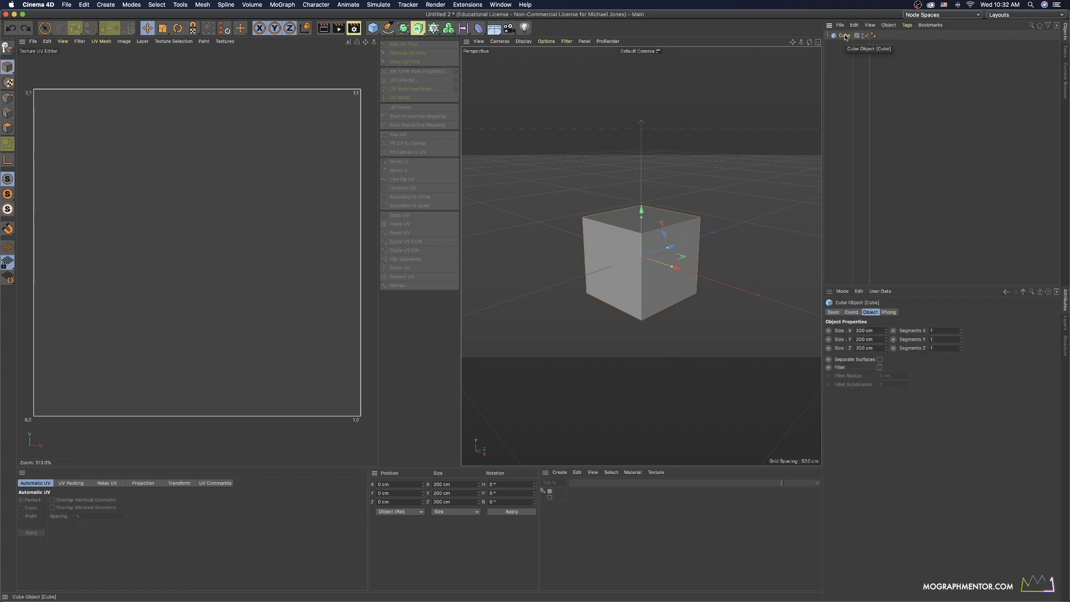
left_click(8, 49)
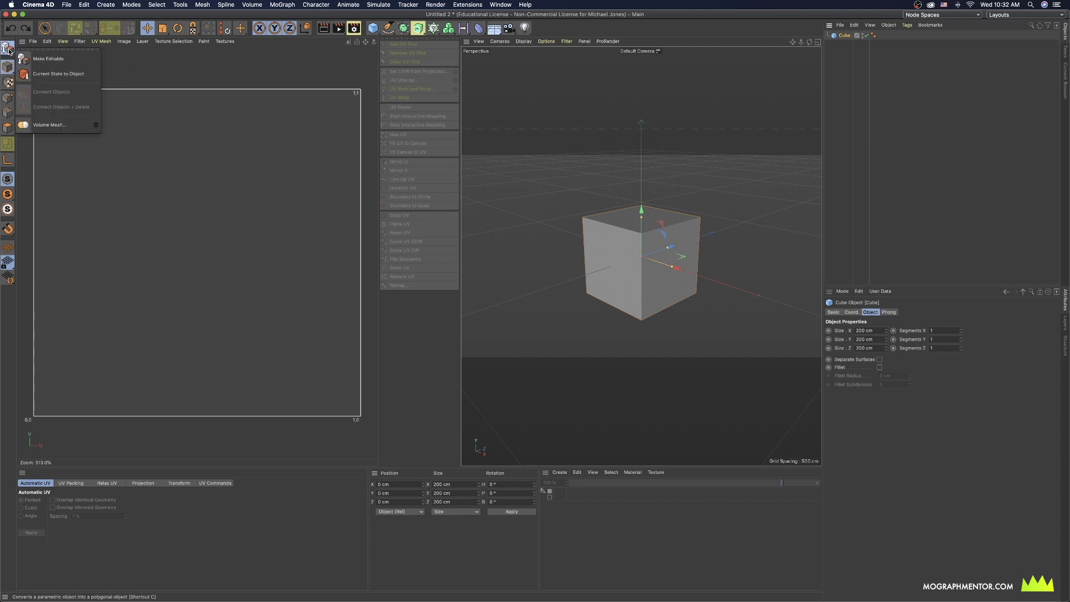
left_click(46, 65)
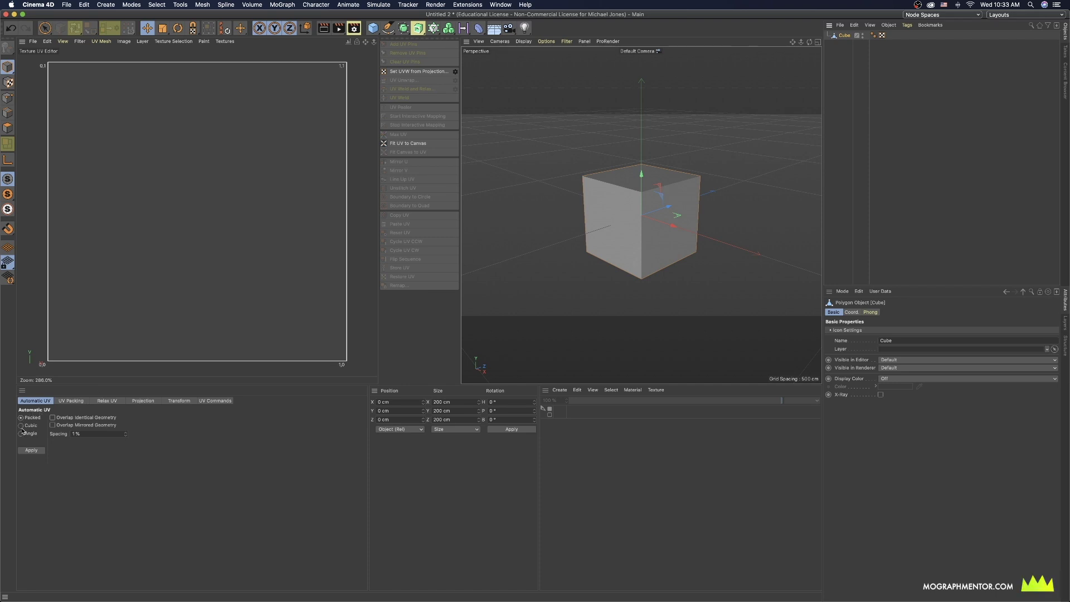
Try a Cubic automatic UV layout on the cube, undo it, and select the Angle method to view its options
left_click(21, 426)
left_click(34, 453)
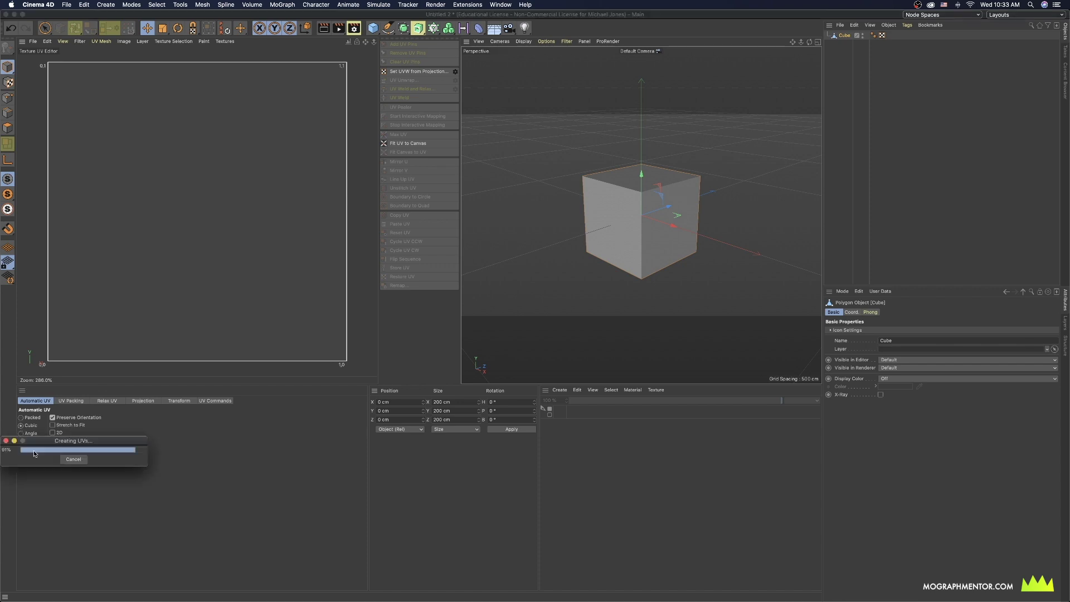
left_click(37, 460)
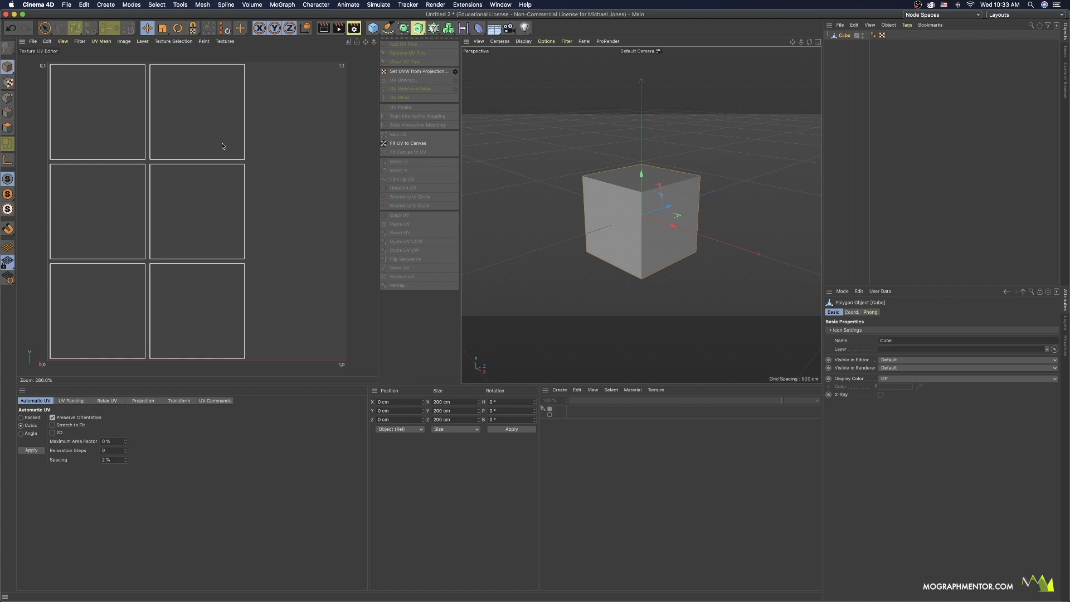
key("super+z")
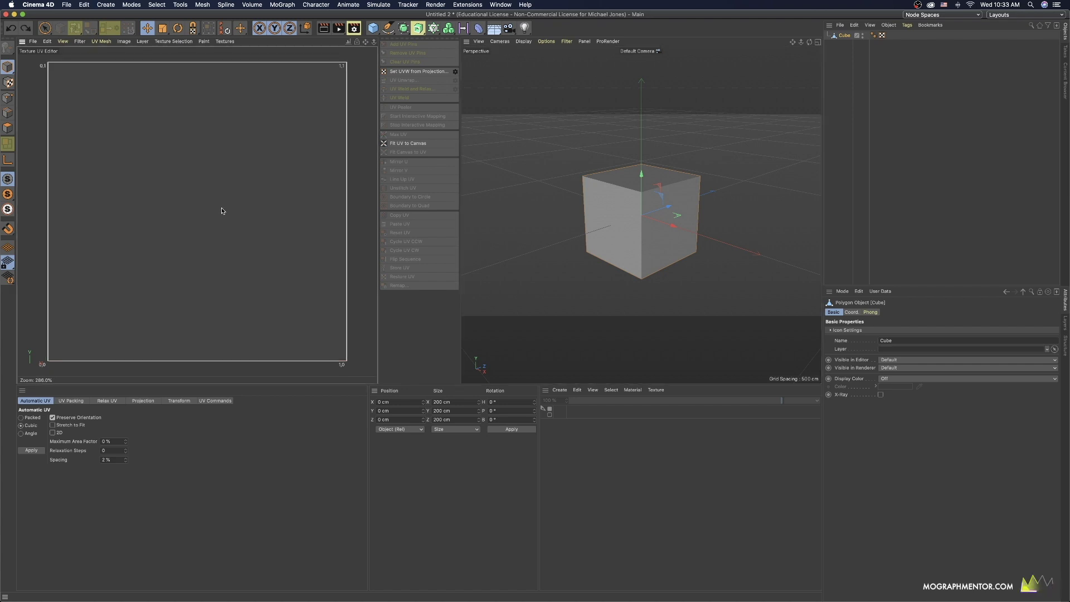
left_click(21, 434)
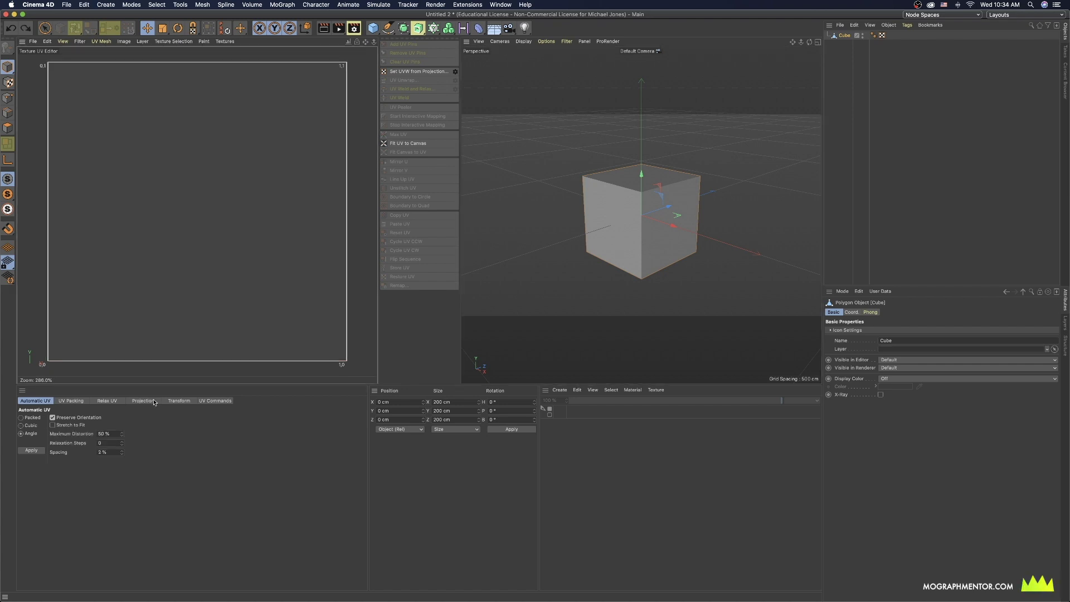
Apply a Box UV projection to the cube
left_click(153, 403)
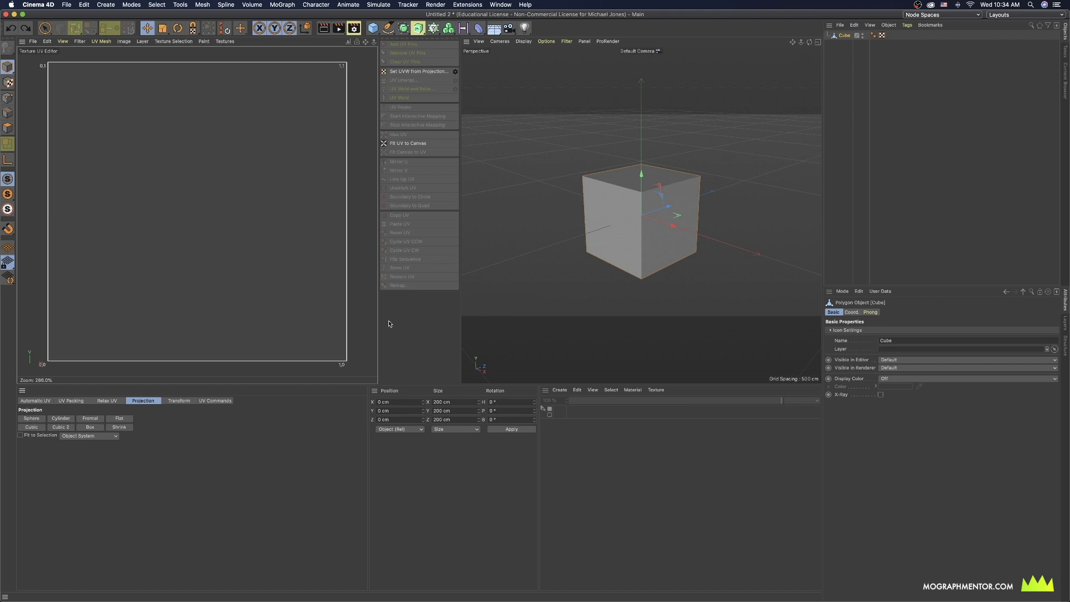
left_click(91, 427)
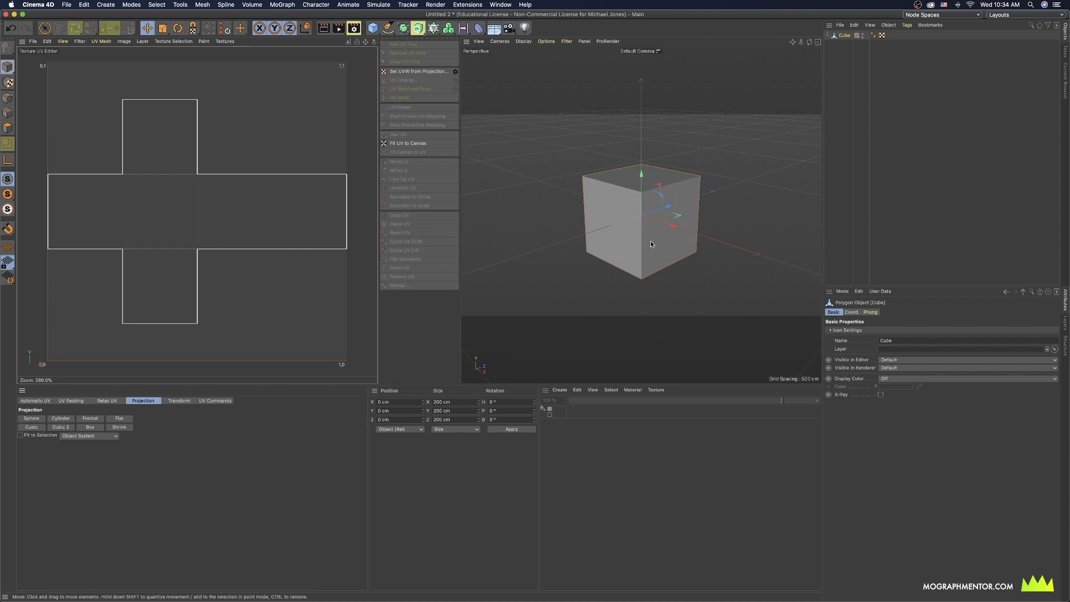
Rename the cube object as Box
left_click(68, 4)
left_click(858, 41)
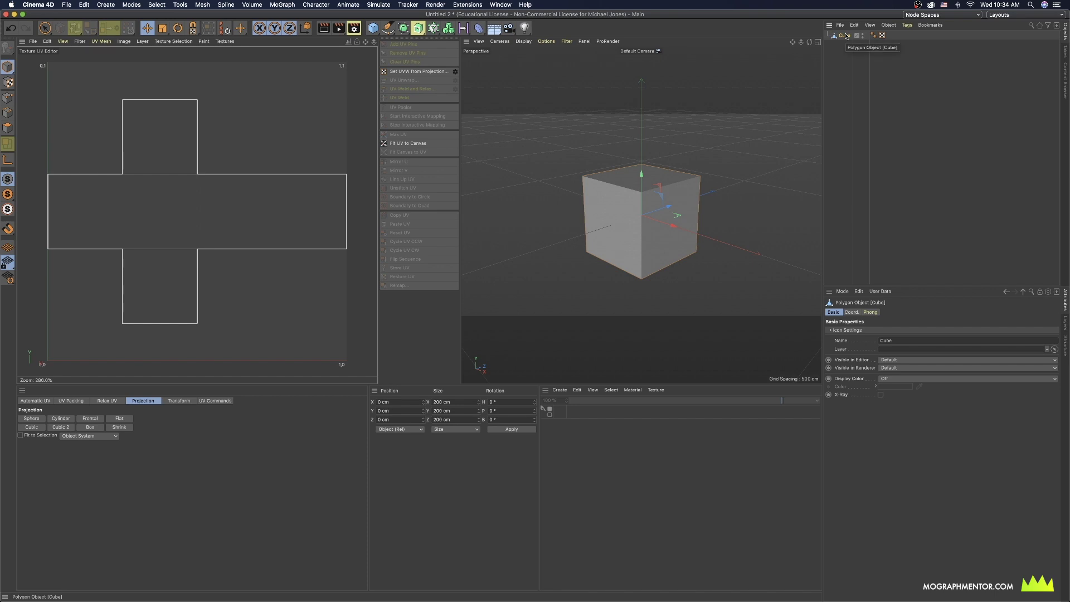
double_click(843, 35)
type("Box")
key("Return")
Export the scene to the Desktop as the FBX file Box_01, using file format Version 7.7 (2019)
left_click(69, 5)
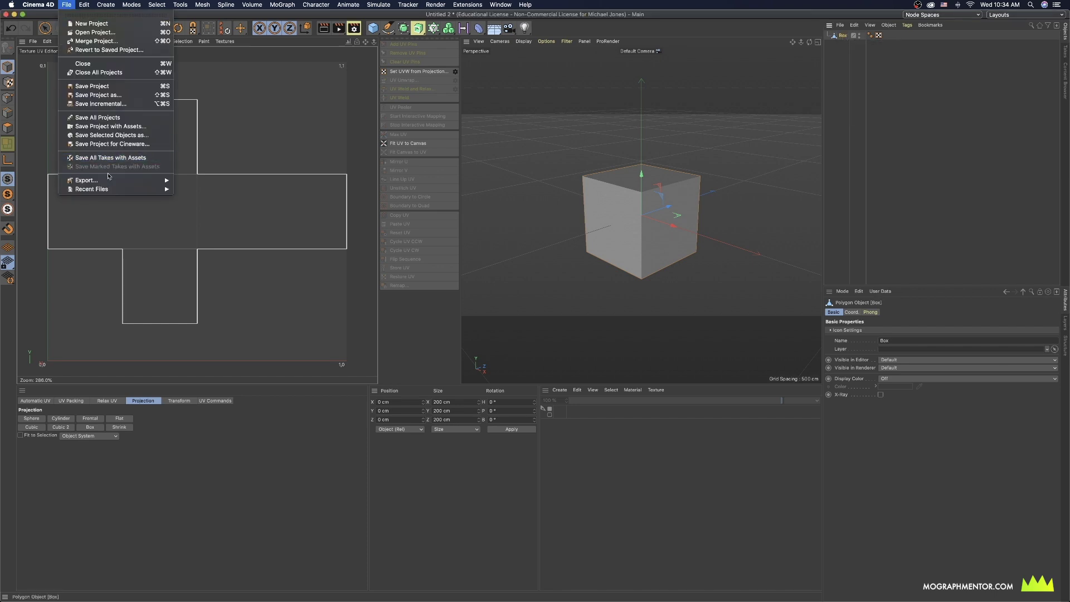
mouse_move(111, 180)
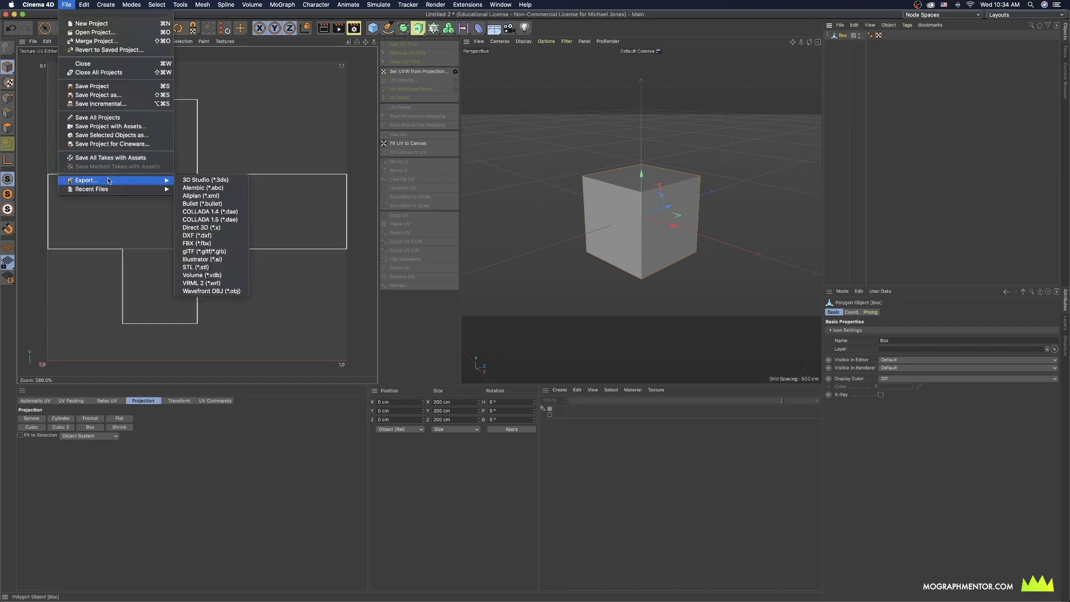
left_click(219, 244)
left_click_drag(336, 10, 504, 229)
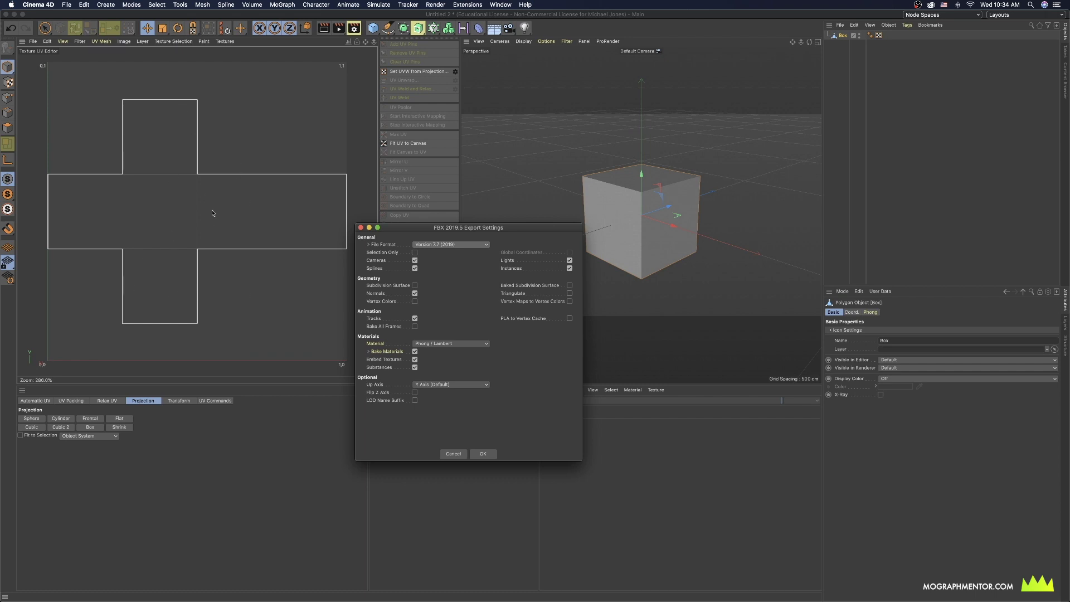
left_click_drag(473, 233, 453, 220)
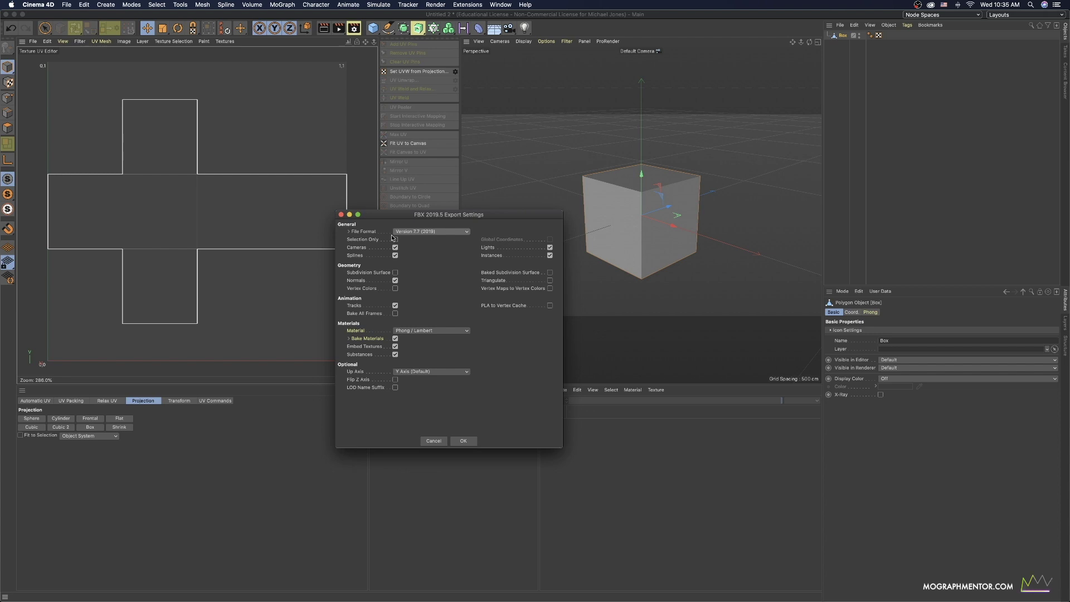
left_click(465, 232)
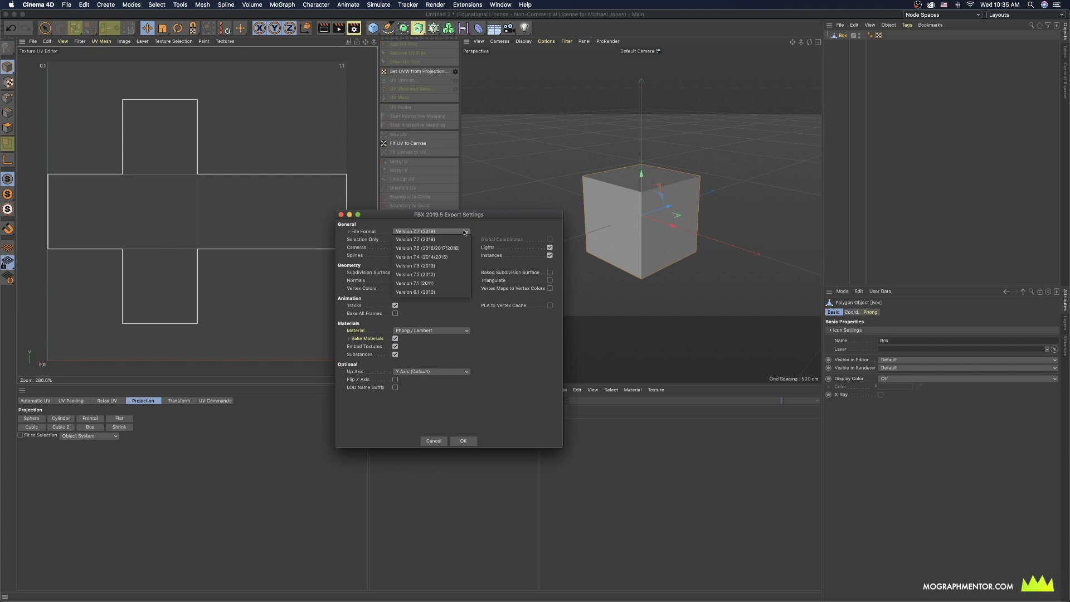
left_click(435, 240)
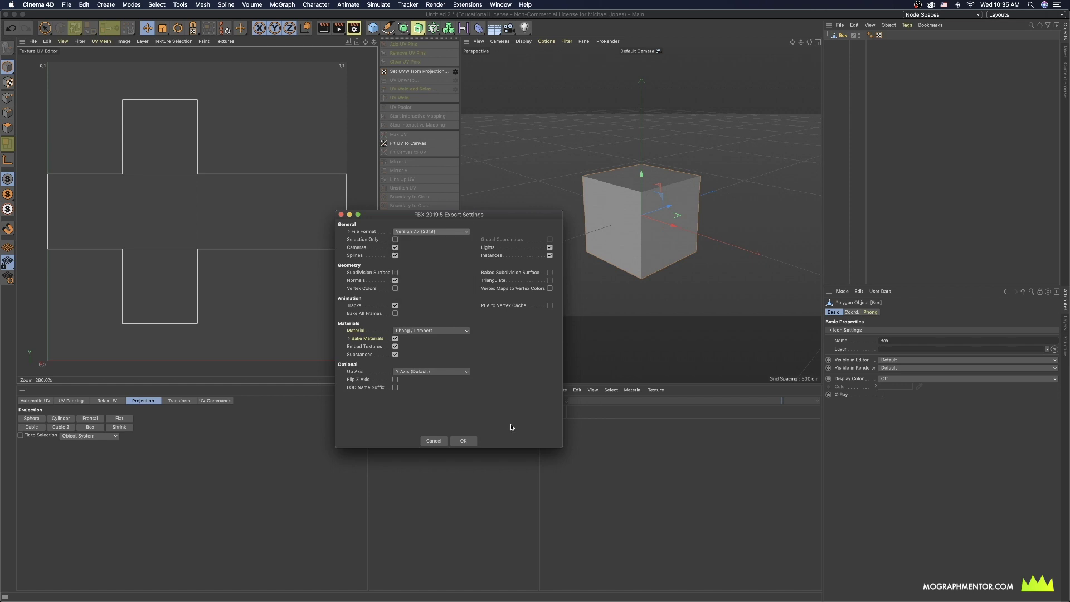
left_click(463, 441)
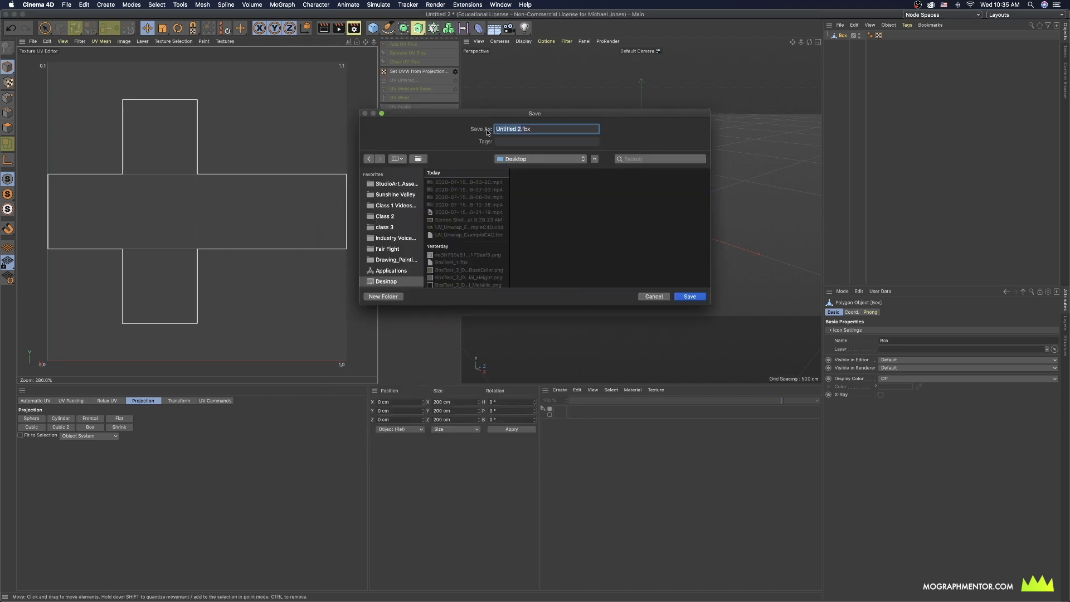
type("Box_1")
key("Return")
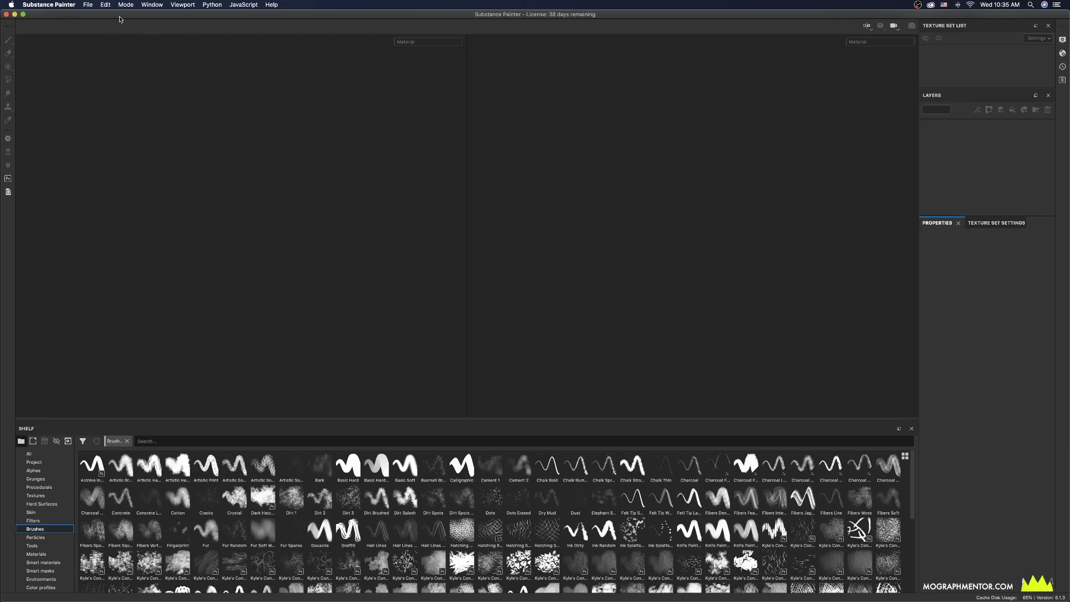
Switch to Substance Painter, start a new project, and select Box_01.fbx from the Desktop as its mesh file
left_click(87, 5)
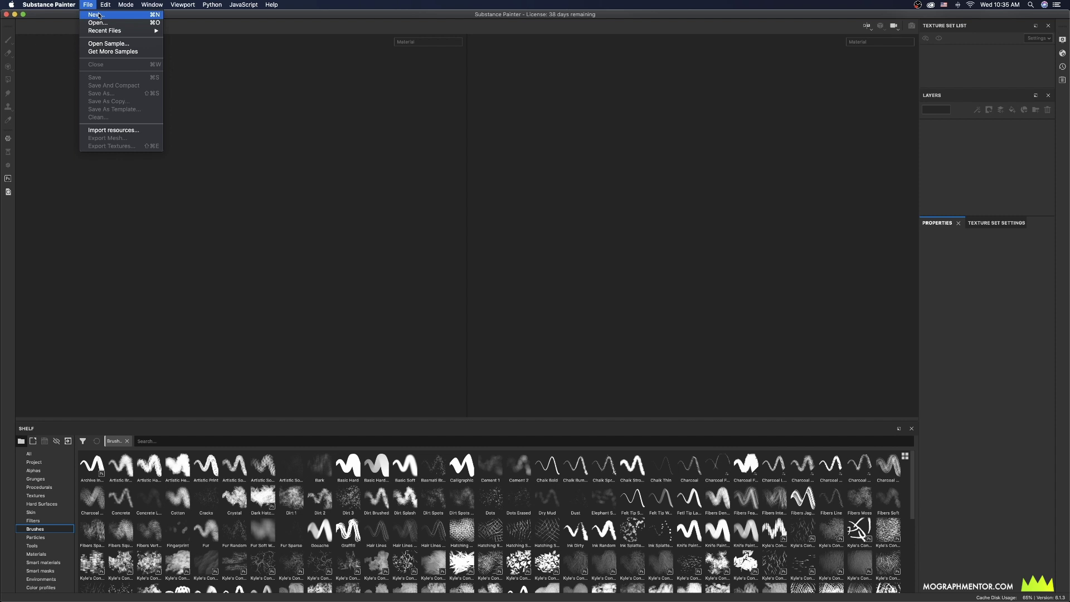
left_click(99, 15)
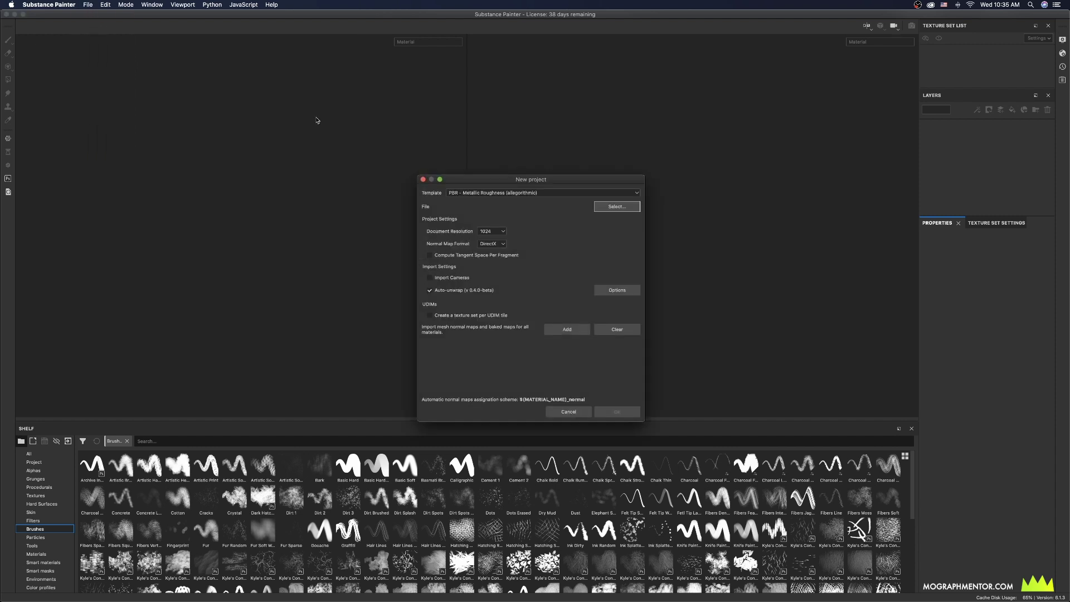
left_click_drag(485, 180, 460, 122)
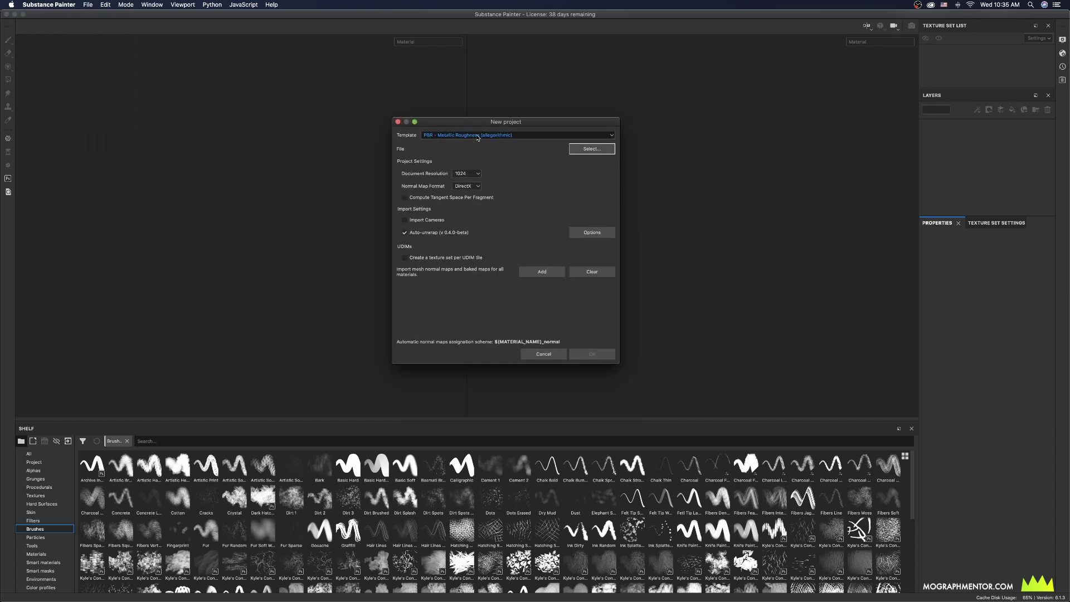
left_click(591, 148)
left_click(447, 287)
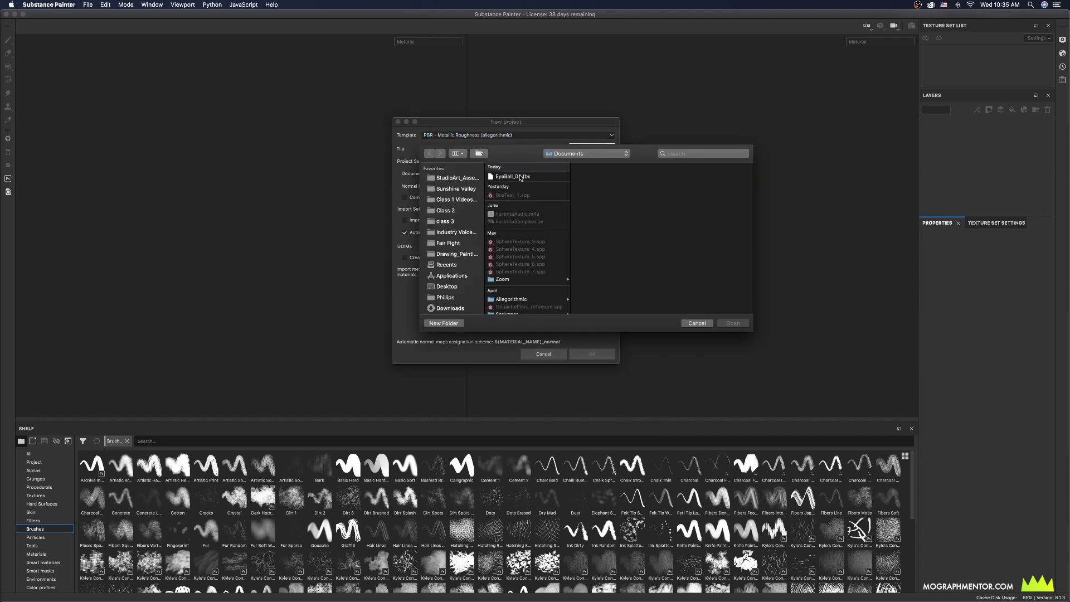
left_click(510, 214)
double_click(516, 217)
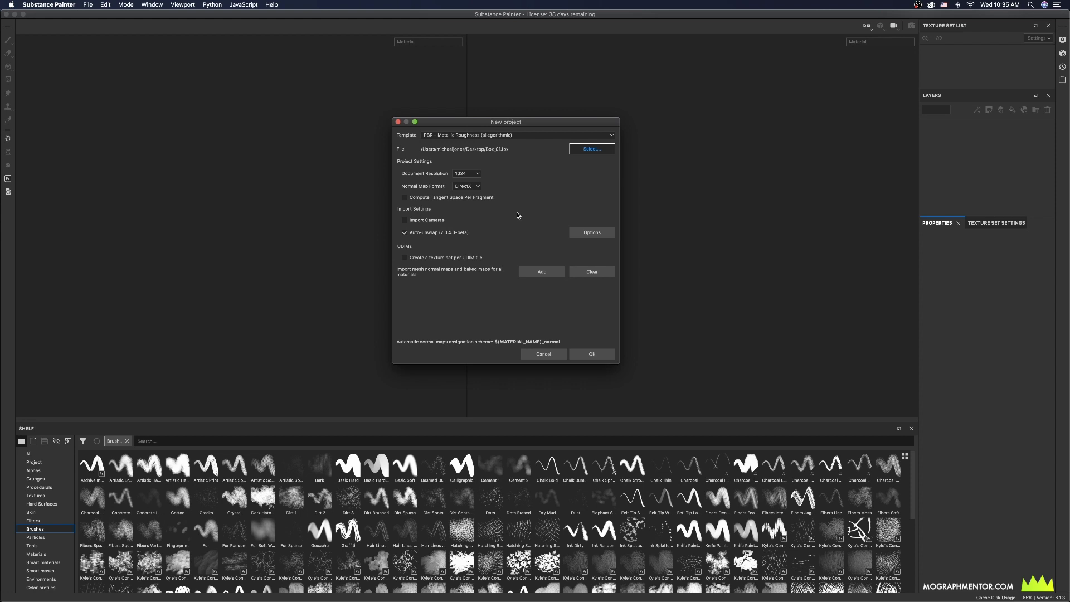
Set the document resolution to 4096 and create the project
left_click(476, 174)
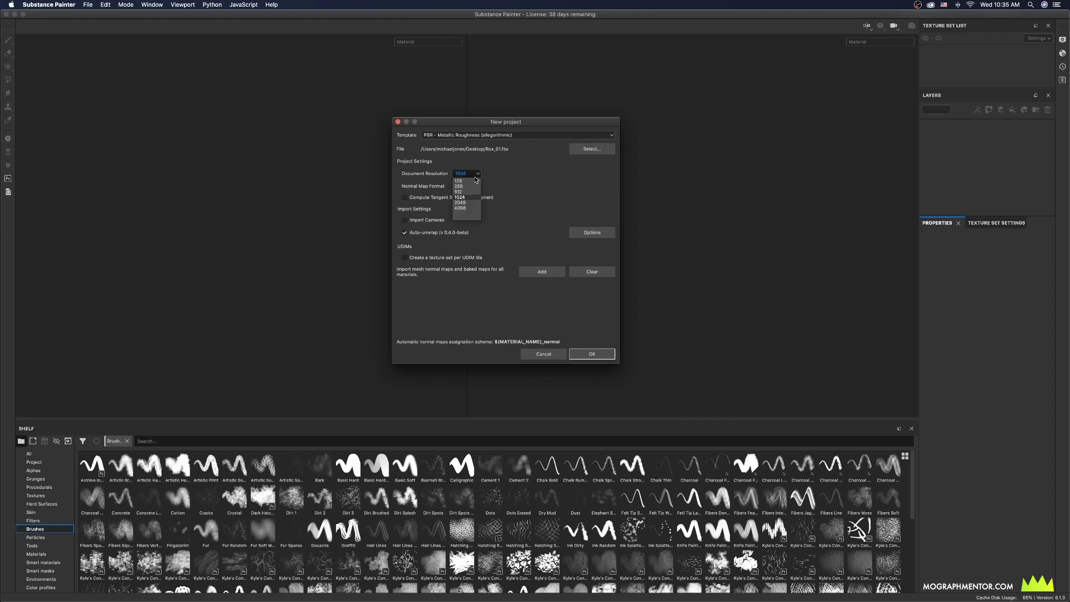
left_click(460, 208)
left_click(594, 355)
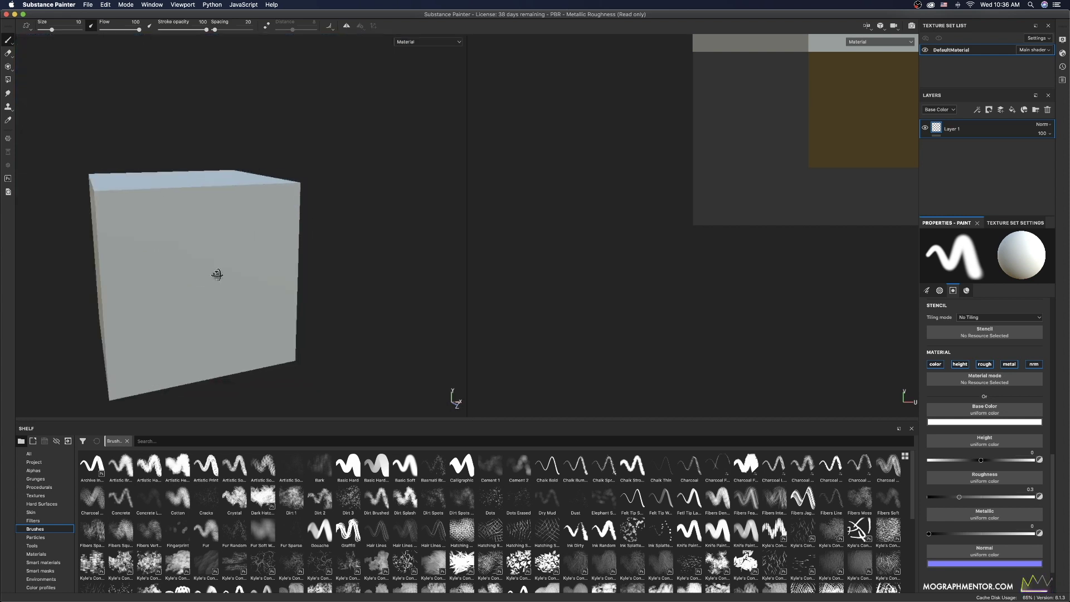
Frame the box in the viewport and paint a white freehand line across several faces of its UV layout
scroll(755, 157, "down", 2)
key("f")
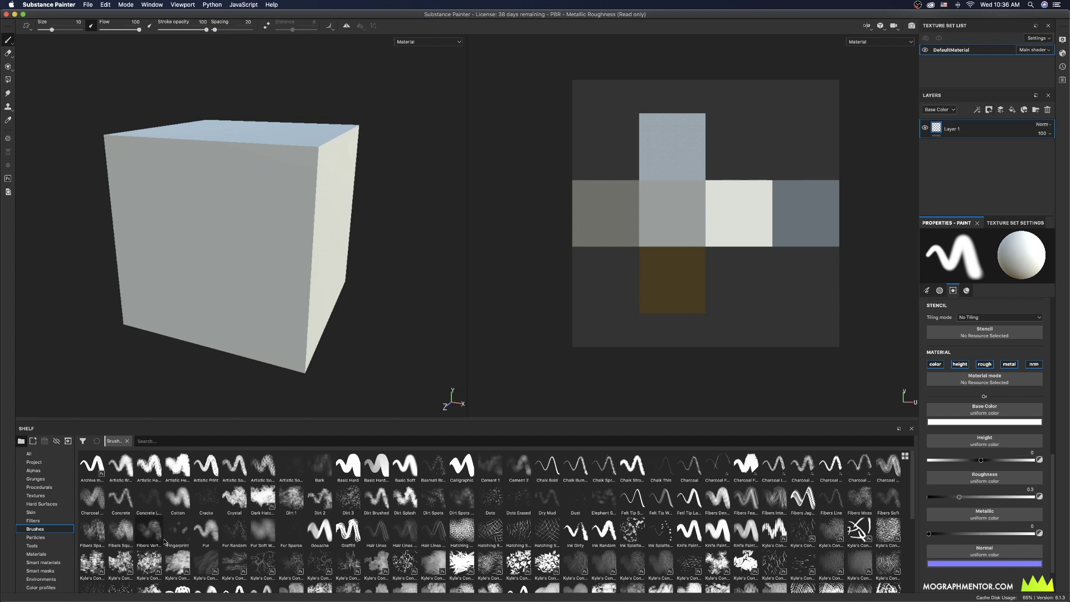
mouse_move(626, 224)
left_mouse_down()
mouse_move(770, 220)
mouse_move(664, 267)
mouse_move(680, 148)
mouse_move(688, 162)
left_mouse_up()
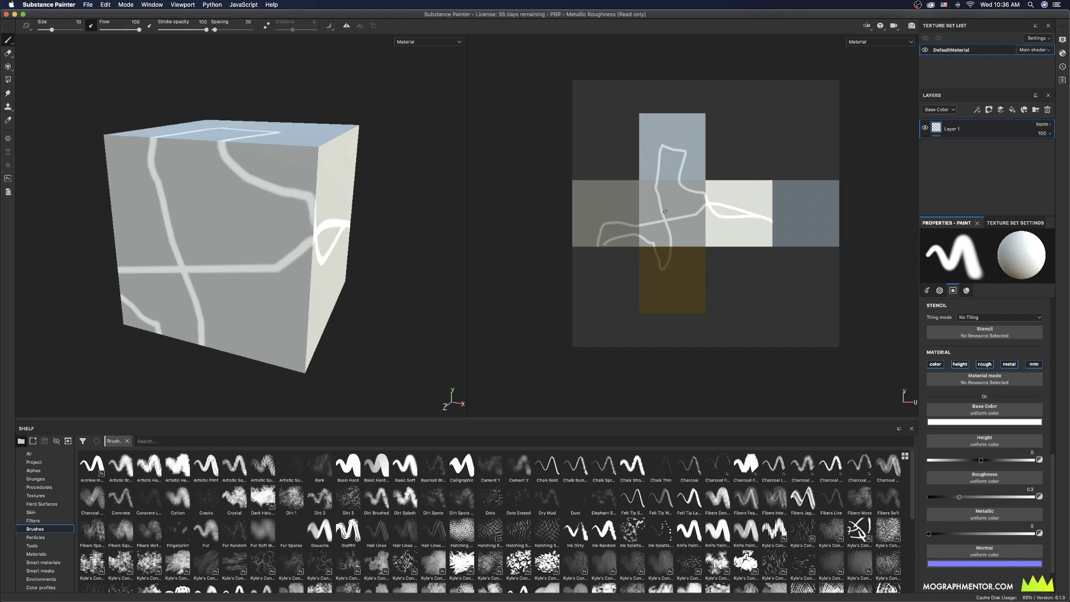
left_click(87, 4)
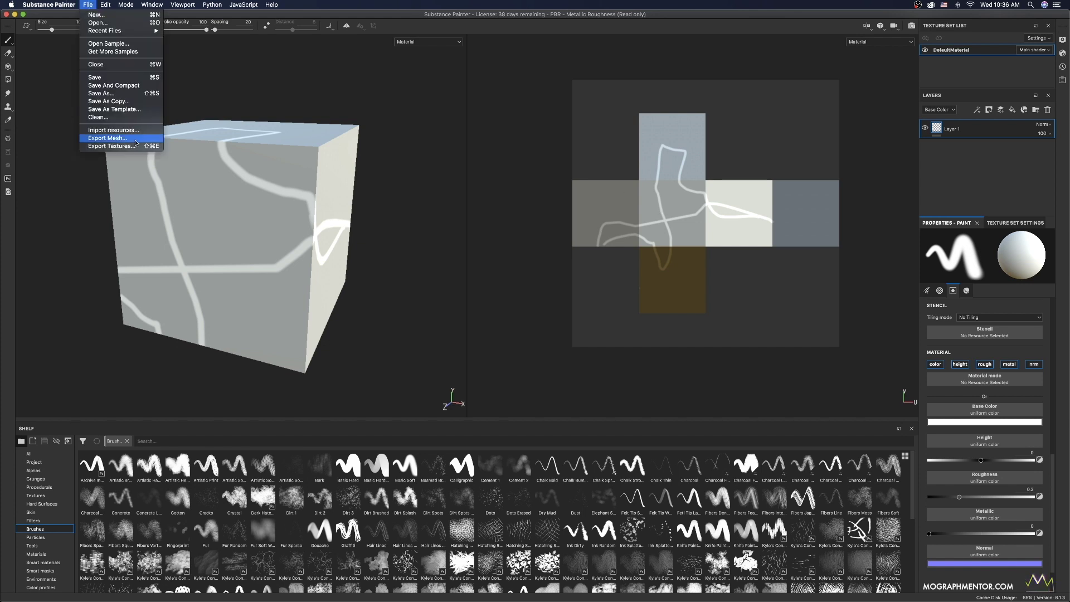
left_click(954, 174)
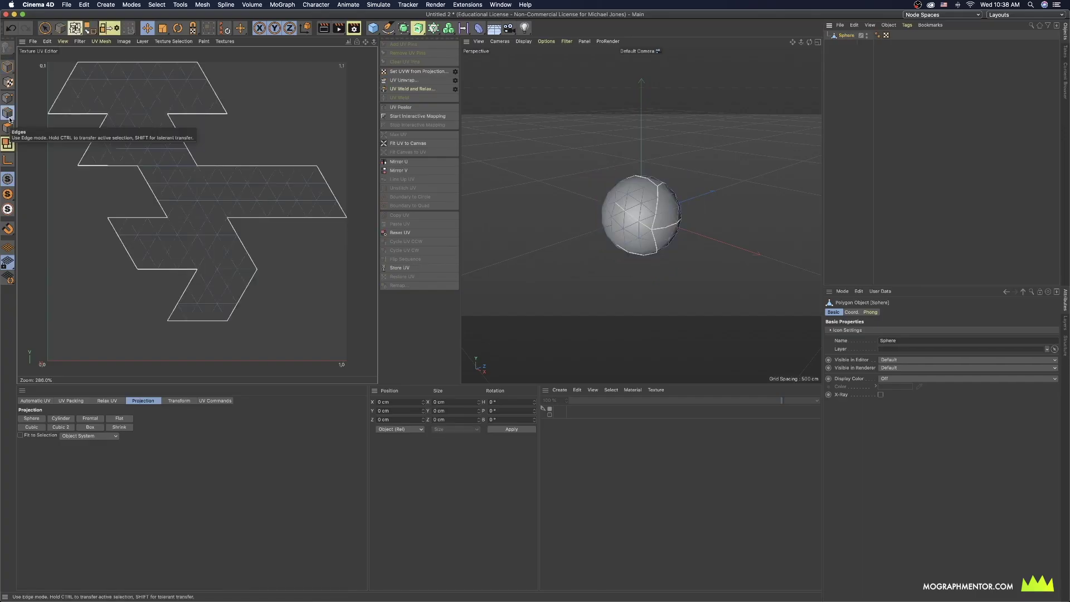
Switch to Cinema 4D, activate Edges mode, and set the sphere's type to Icosahedron
left_click(8, 116)
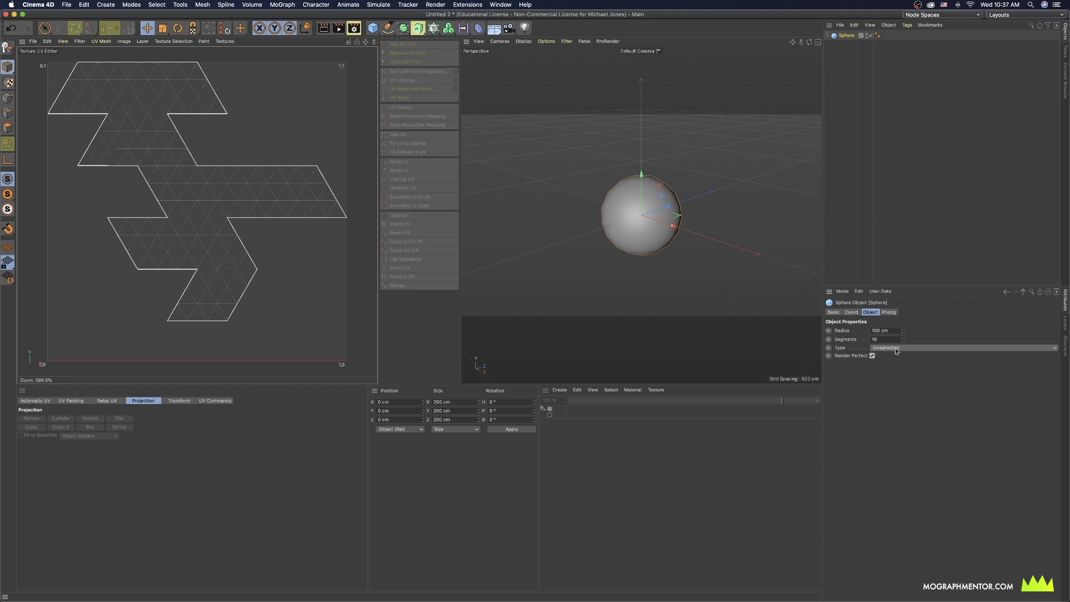
left_click(897, 352)
left_click(904, 392)
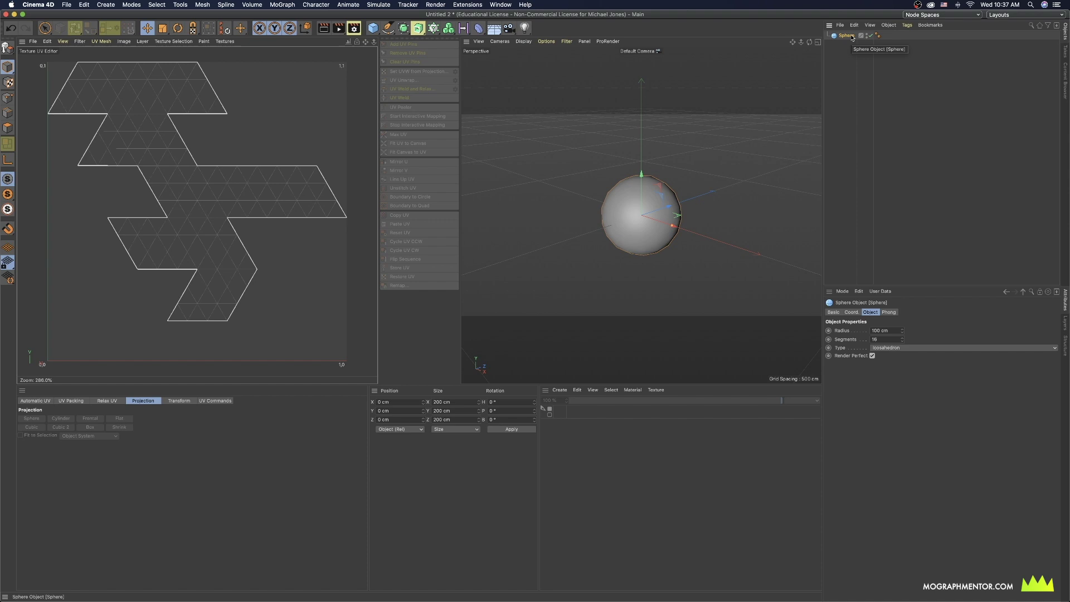
Make the sphere editable, select all its polygons, and reset their UVs
key("c")
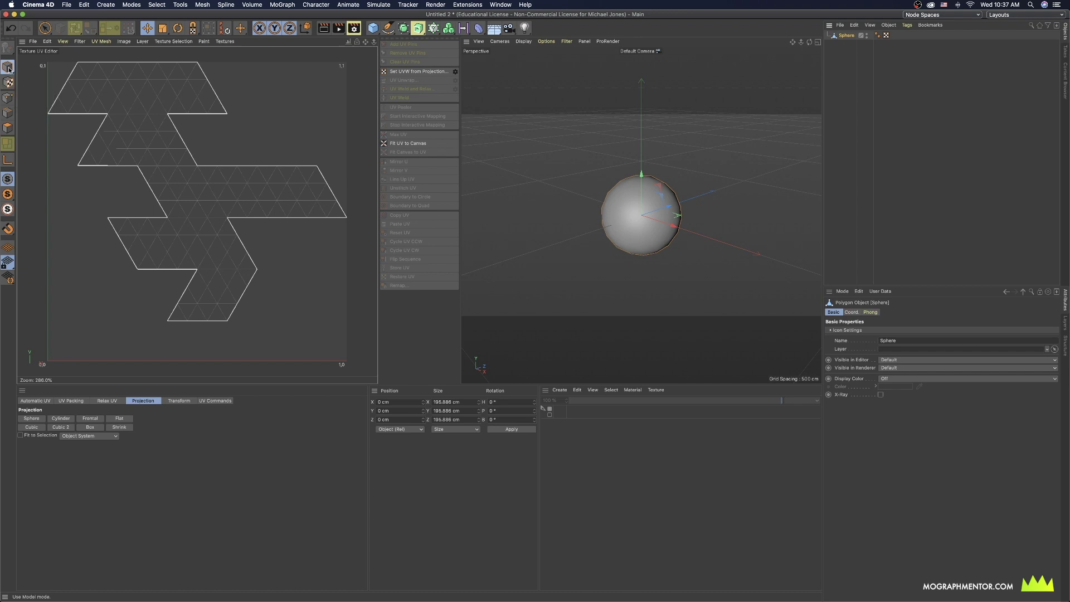
left_click(9, 119)
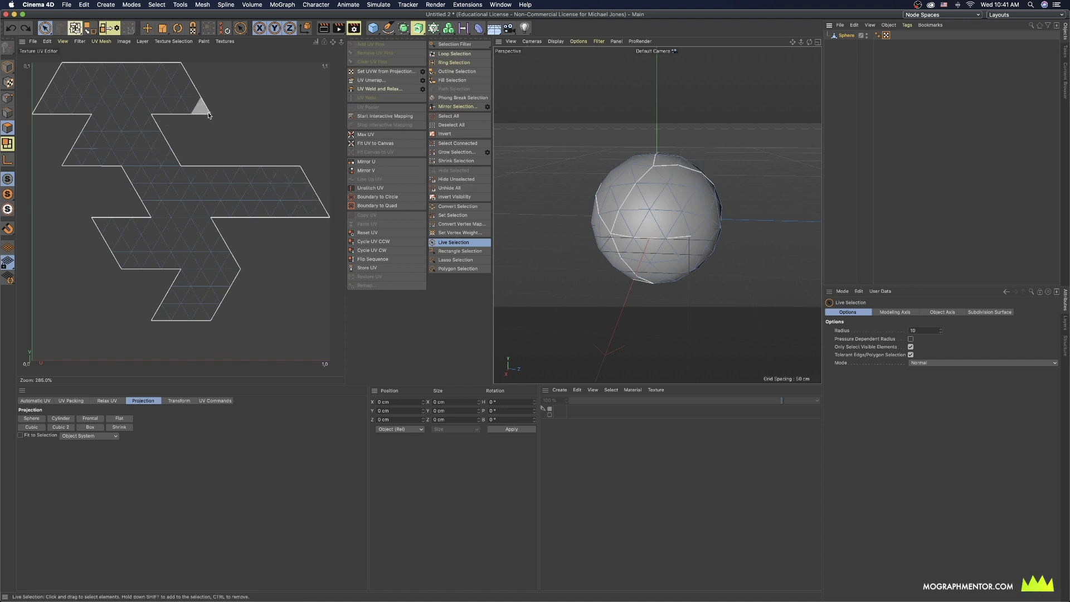
key("ctrl+a")
left_click(374, 233)
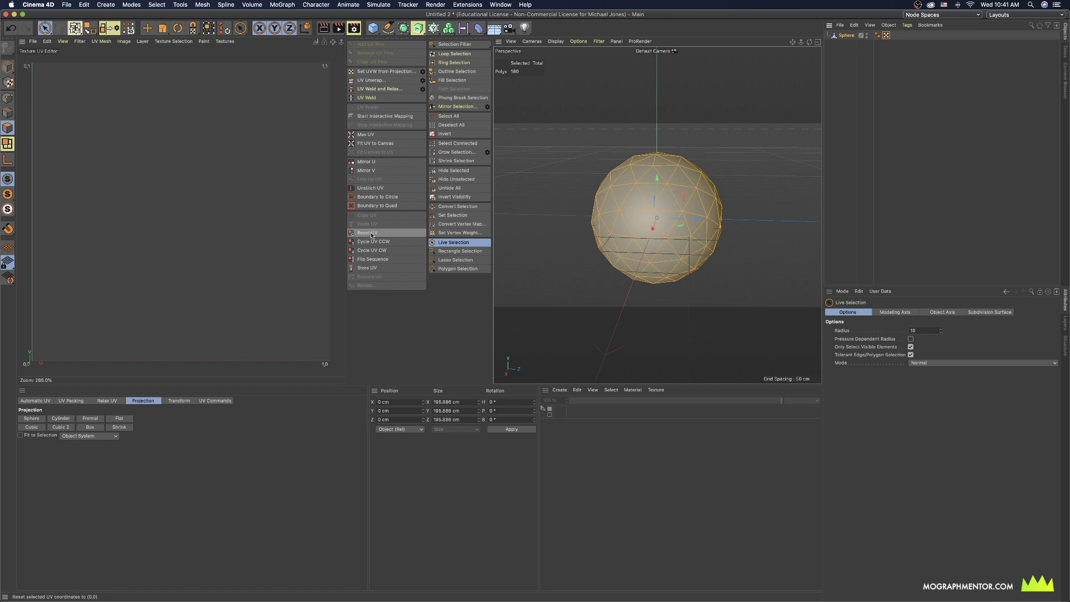
In Edges mode, select two separate edges on the sphere as the end points of a seam line
left_click(10, 117)
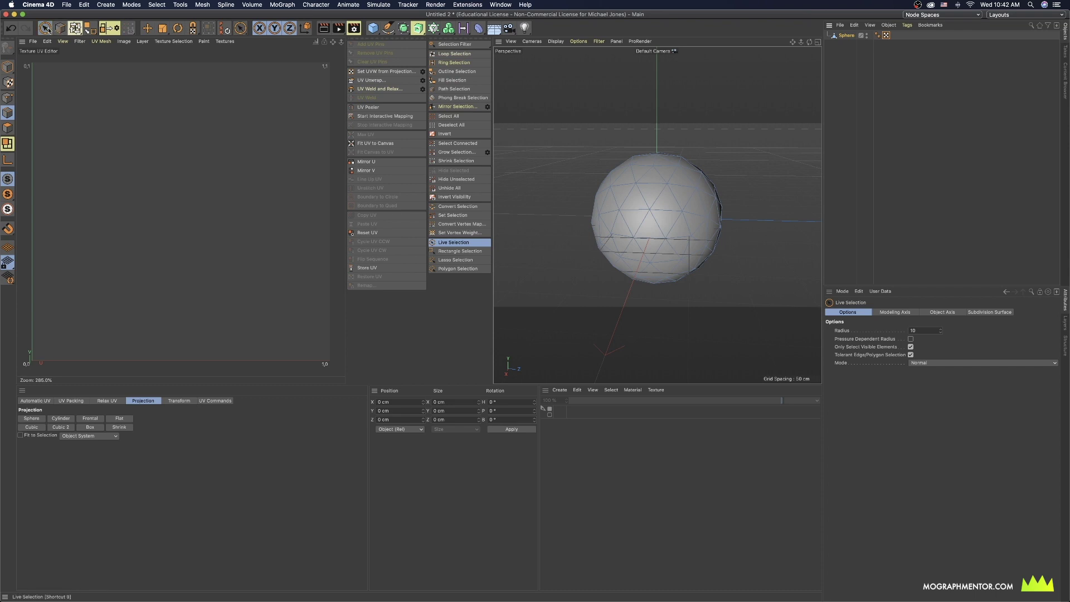
left_click(676, 194)
left_click_drag(676, 194, 574, 272, "alt")
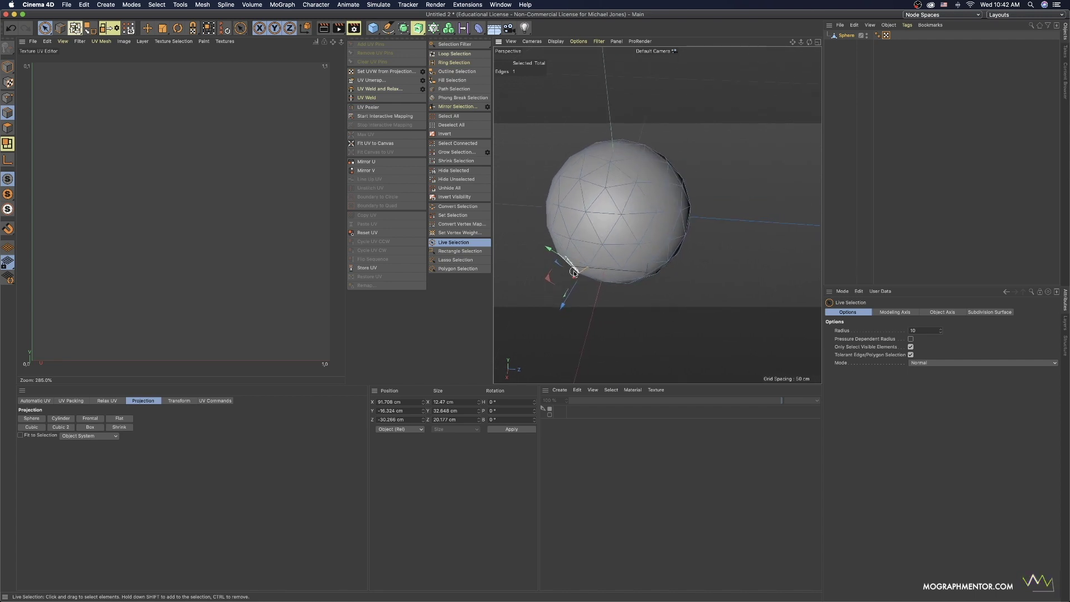
left_click(642, 171, "shift")
left_click_drag(641, 170, 633, 187, "alt")
Loop-select the edges between the two selected ones with Stop at Selections enabled, and unwrap the sphere's UVs along that seam
left_click(454, 53)
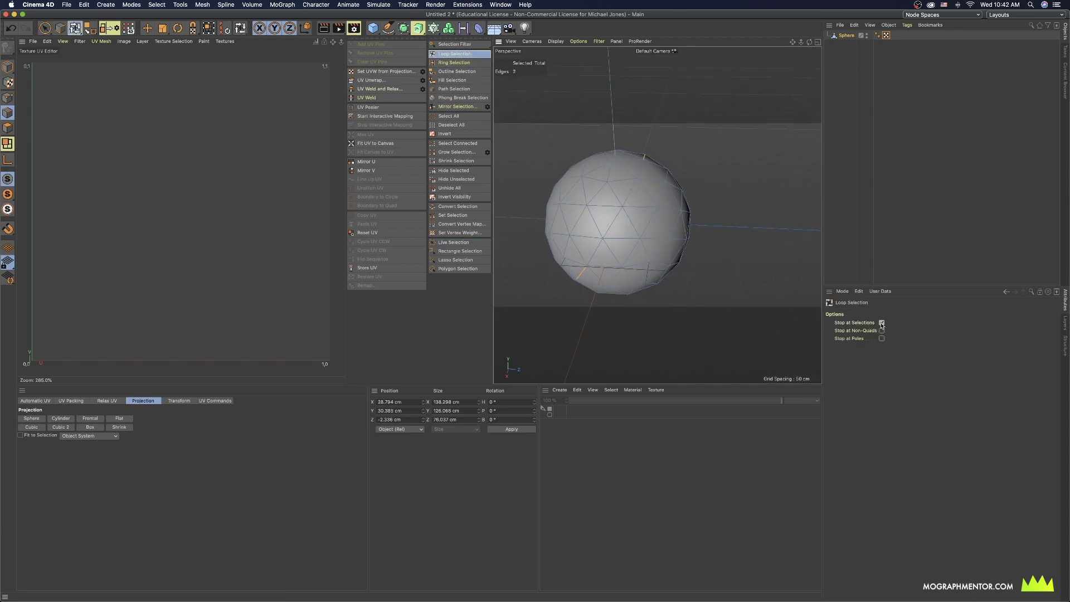
left_click(633, 200)
mouse_move(646, 212)
left_mouse_down("alt")
mouse_move(641, 203)
mouse_move(566, 211)
mouse_move(686, 201)
mouse_move(717, 175)
mouse_move(748, 187)
mouse_move(693, 219)
mouse_move(652, 209)
left_mouse_up("alt")
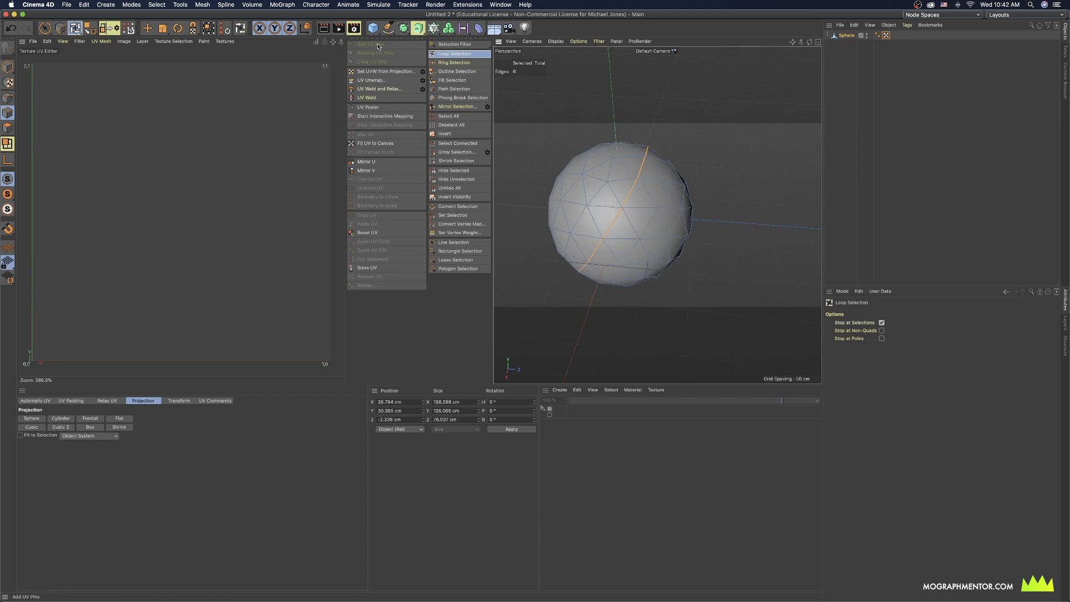
left_click(366, 81)
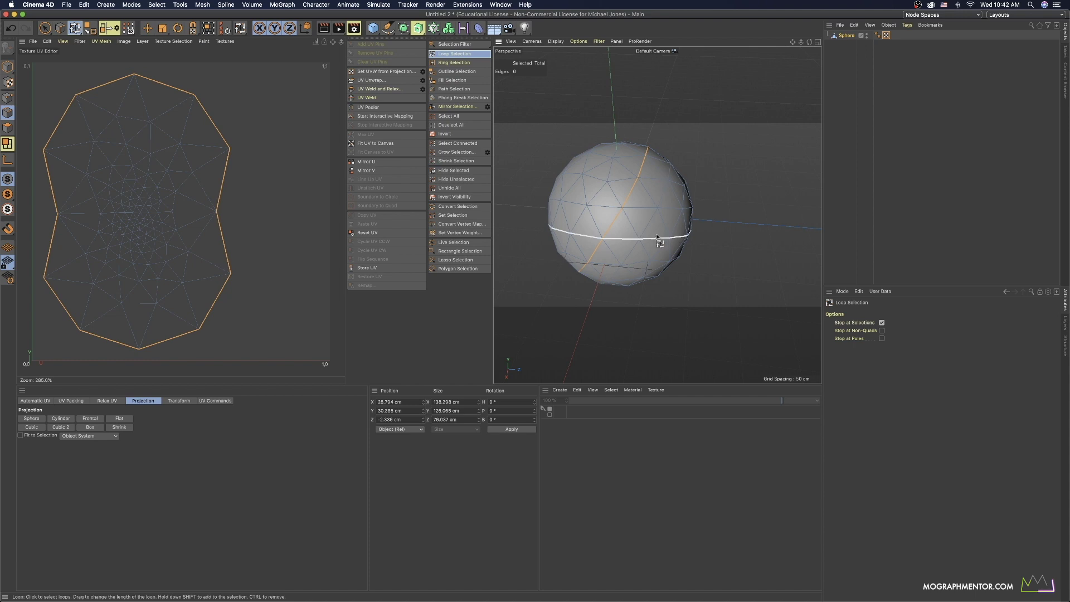
Extend the seam by two edges at one end with Live Selection, and unwrap the sphere again
left_click_drag(660, 237, 611, 219, "alt")
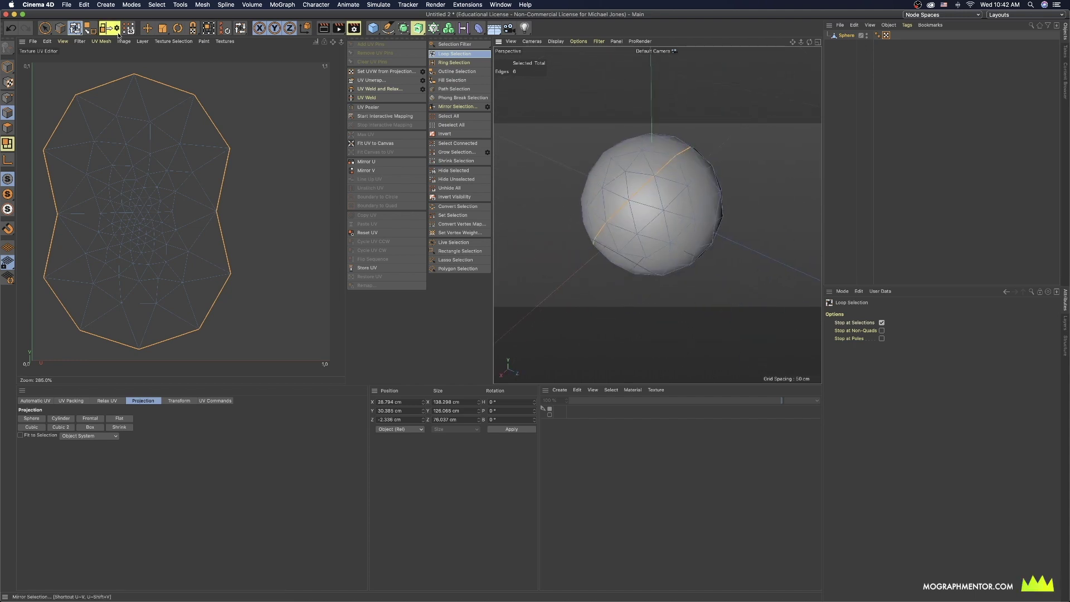
left_click(45, 29)
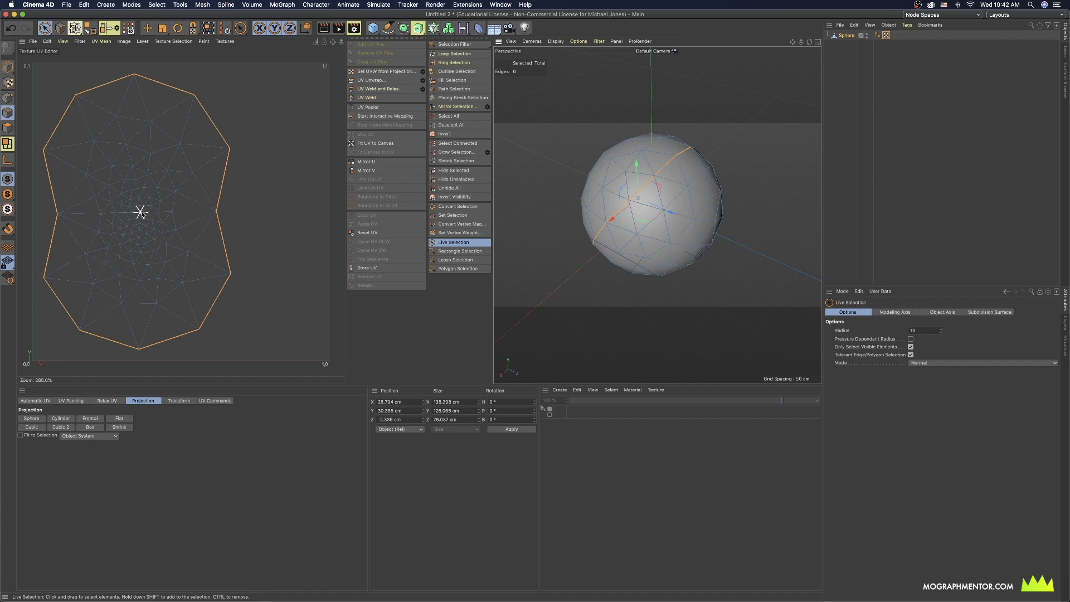
mouse_move(641, 178)
left_mouse_down("alt")
mouse_move(592, 212)
mouse_move(664, 209)
mouse_move(625, 216)
left_mouse_up("alt")
left_click(685, 199, "shift")
left_click(686, 209, "shift")
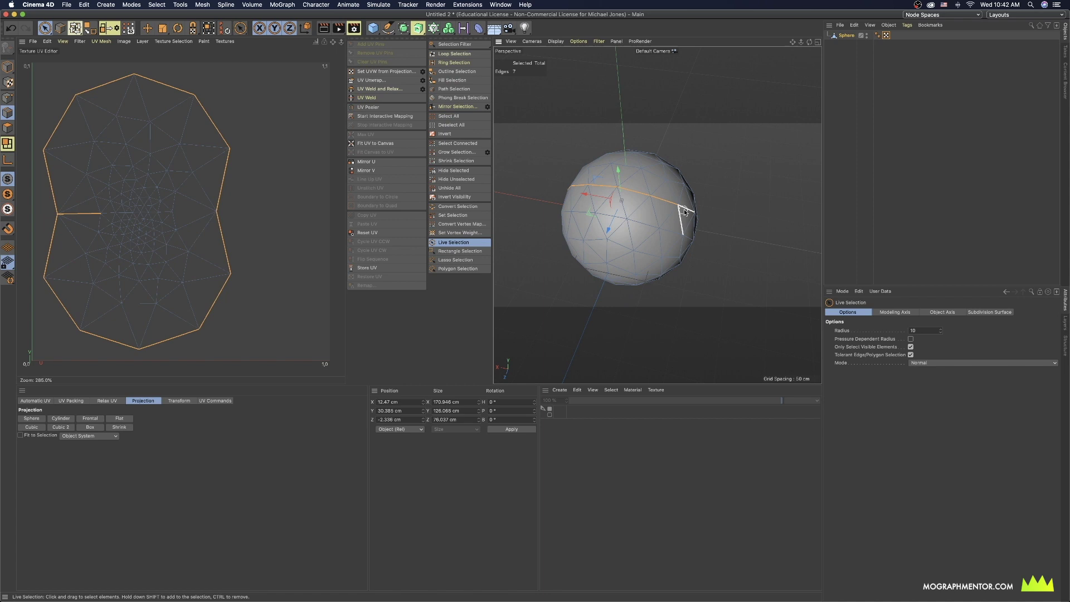
left_click(382, 80)
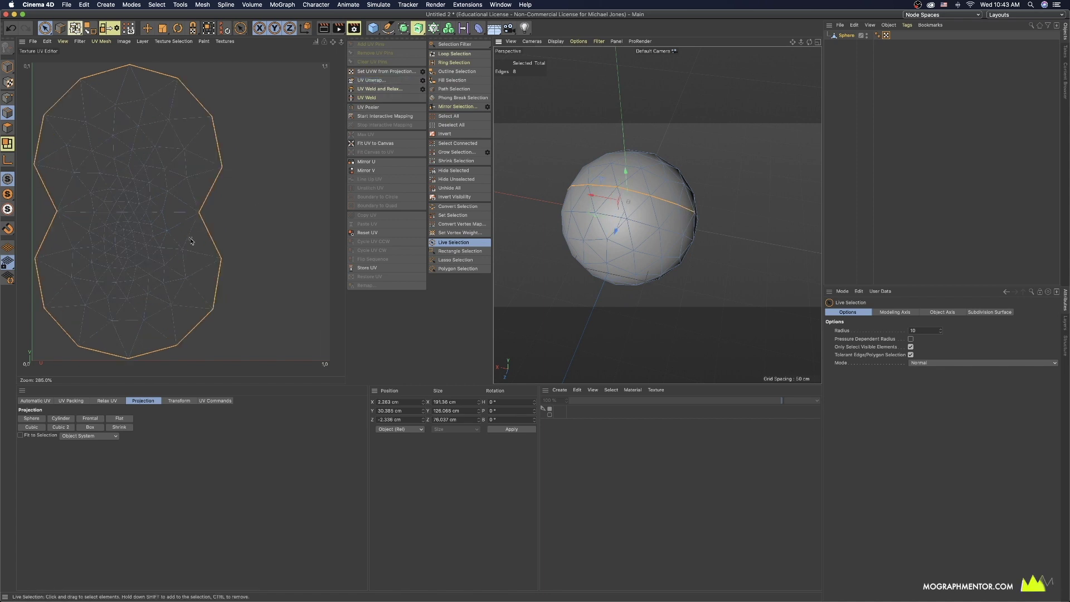
Add two more edges to the other end of the seam and unwrap the sphere again
left_click_drag(677, 236, 642, 262, "alt")
left_click(671, 255, "shift")
left_click(645, 261, "shift")
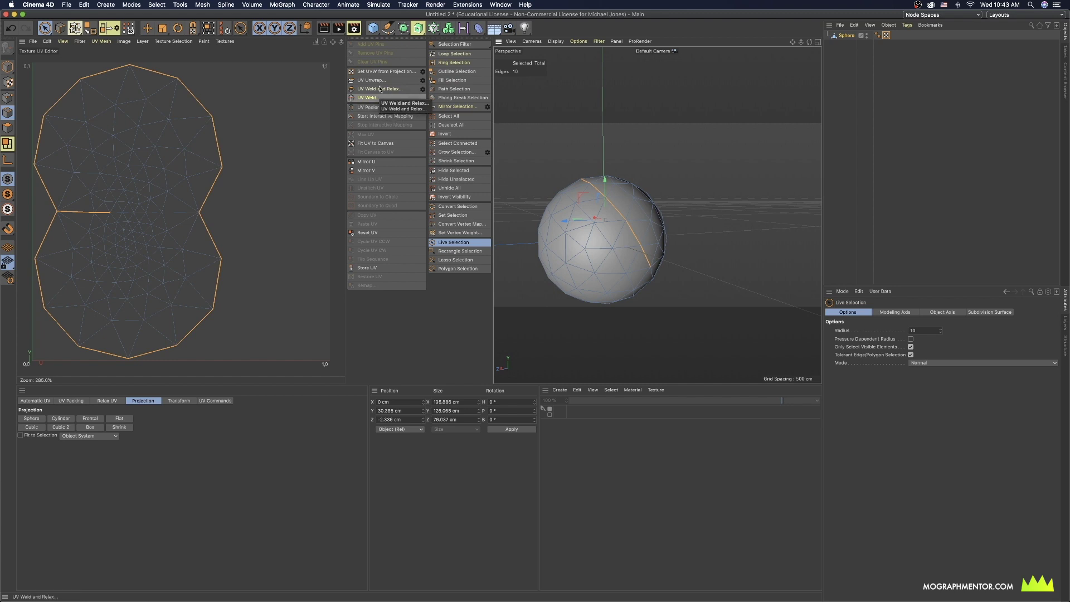
left_click(379, 100)
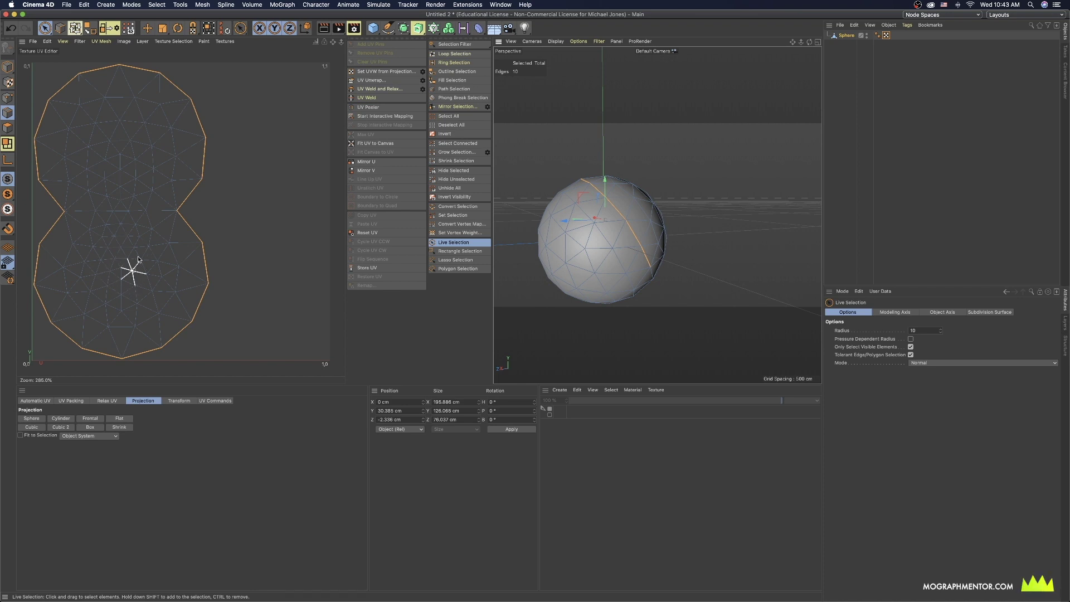
Try unwrapping the sphere with an extra seam of edges branching across it from the existing seam, and undo that unwrap
left_click_drag(591, 245, 569, 263, "alt")
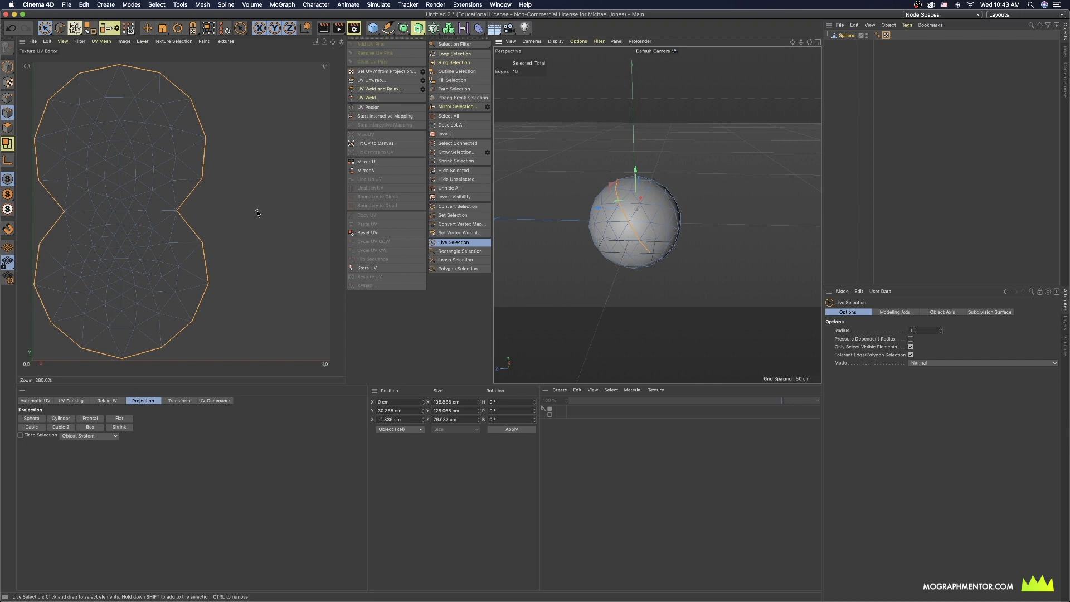
middle_click_drag(642, 222, 675, 233, "alt")
scroll(682, 209, "up", 5)
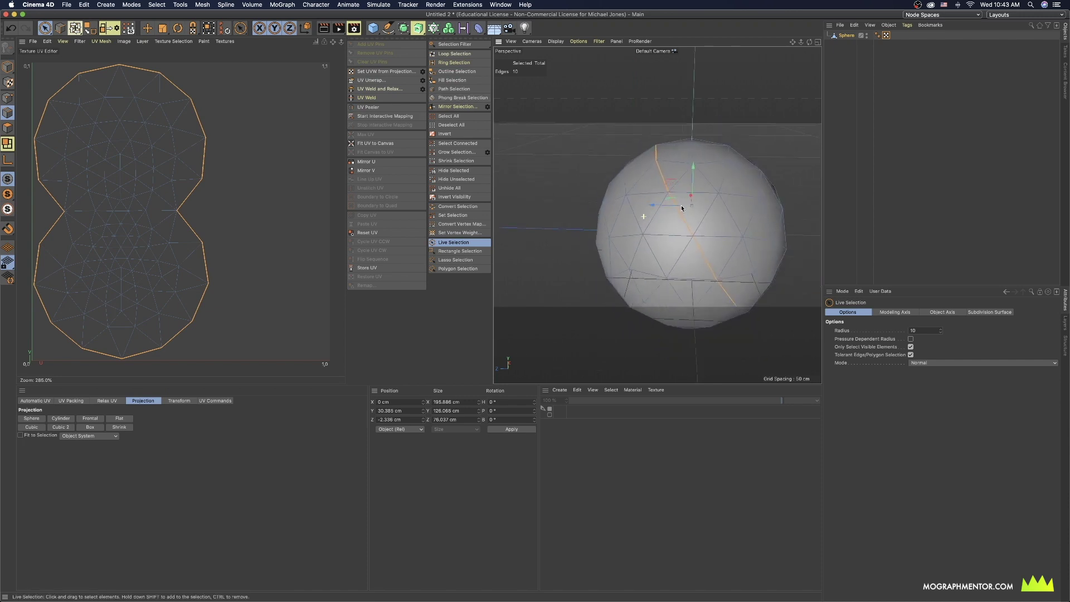
scroll(682, 209, "down", 5)
mouse_move(636, 229)
left_mouse_down("alt")
mouse_move(681, 208)
mouse_move(620, 245)
mouse_move(645, 249)
mouse_move(627, 246)
mouse_move(712, 210)
mouse_move(590, 252)
left_mouse_up("alt")
left_click(573, 251, "shift")
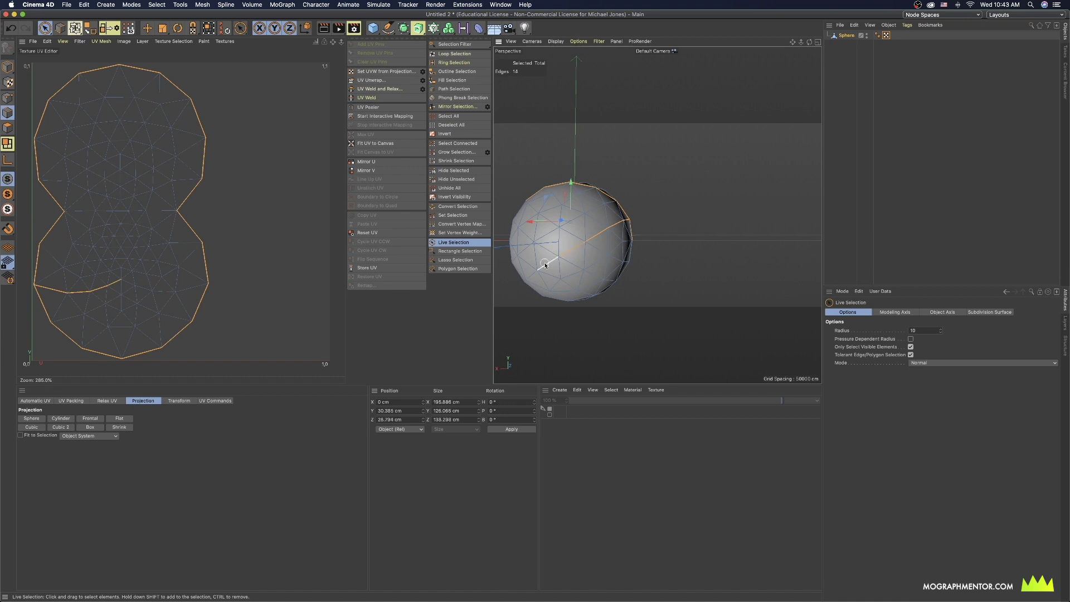
left_click(545, 266, "shift")
left_click_drag(605, 240, 552, 248, "alt")
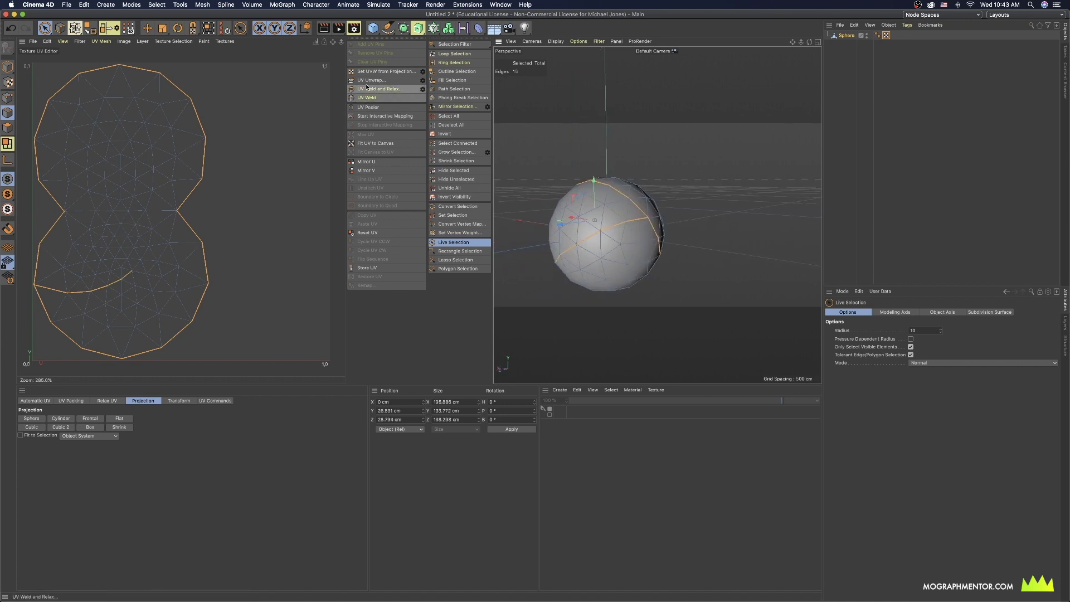
left_click(367, 88)
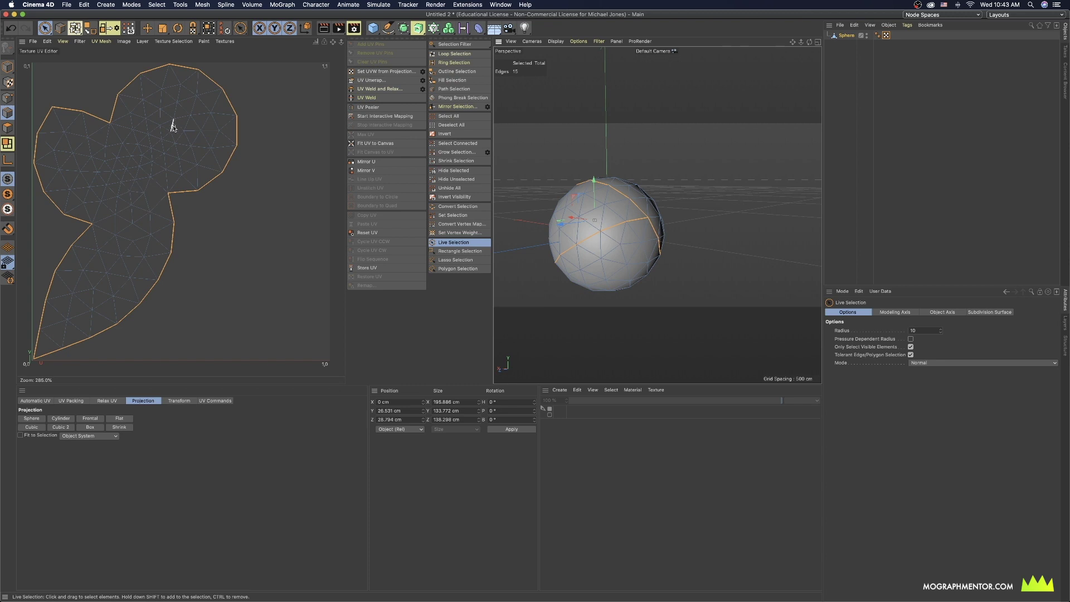
key("super+z")
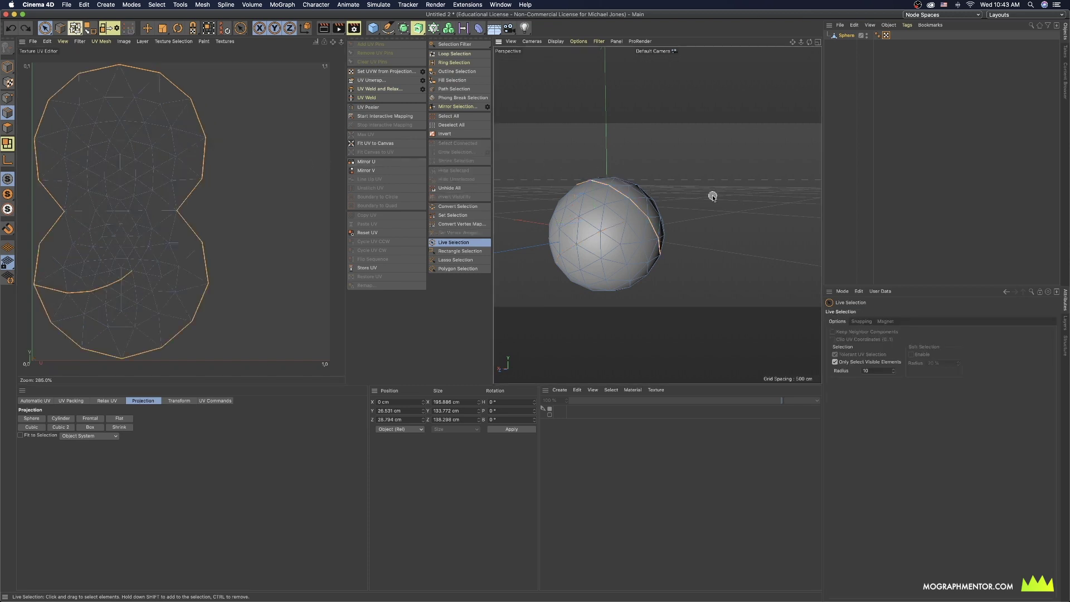
Deselect all the sphere's edges
left_click(717, 191)
left_click_drag(716, 191, 580, 233, "alt")
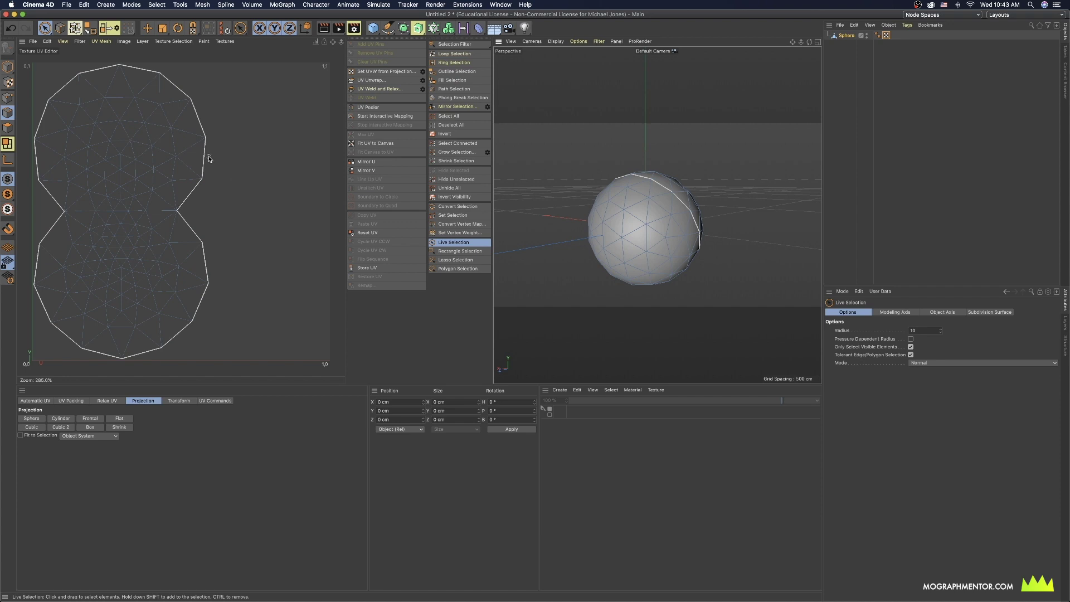
left_click_drag(657, 226, 676, 223, "alt")
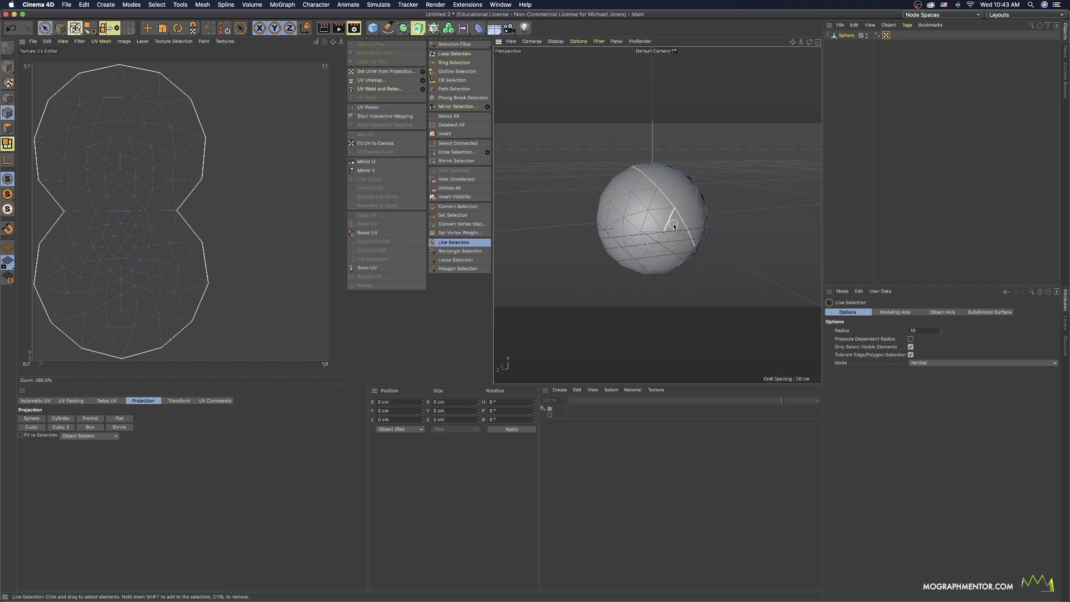
left_click(66, 5)
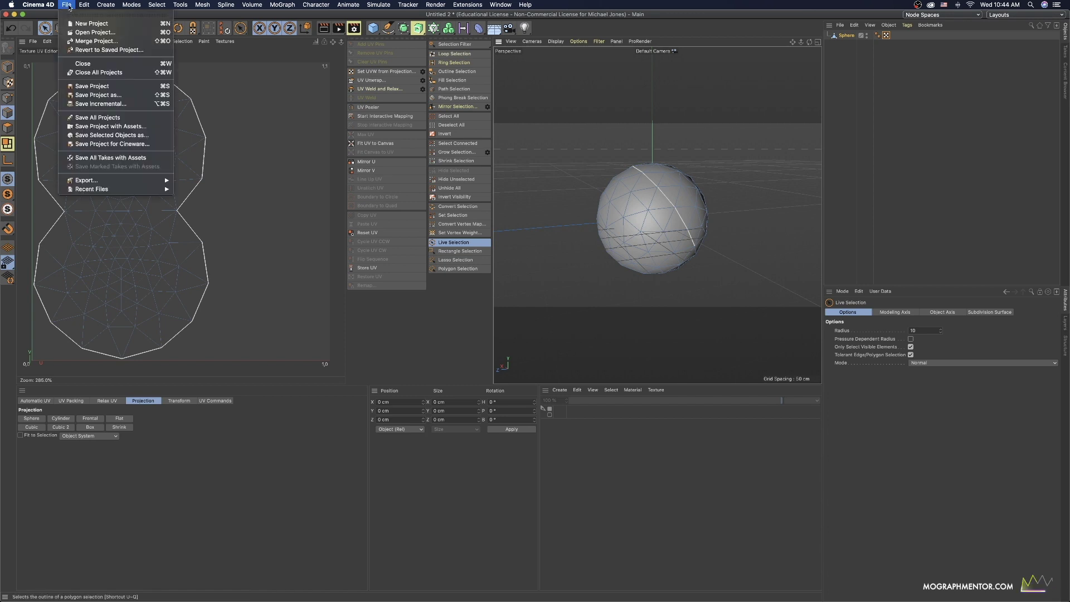
mouse_move(111, 183)
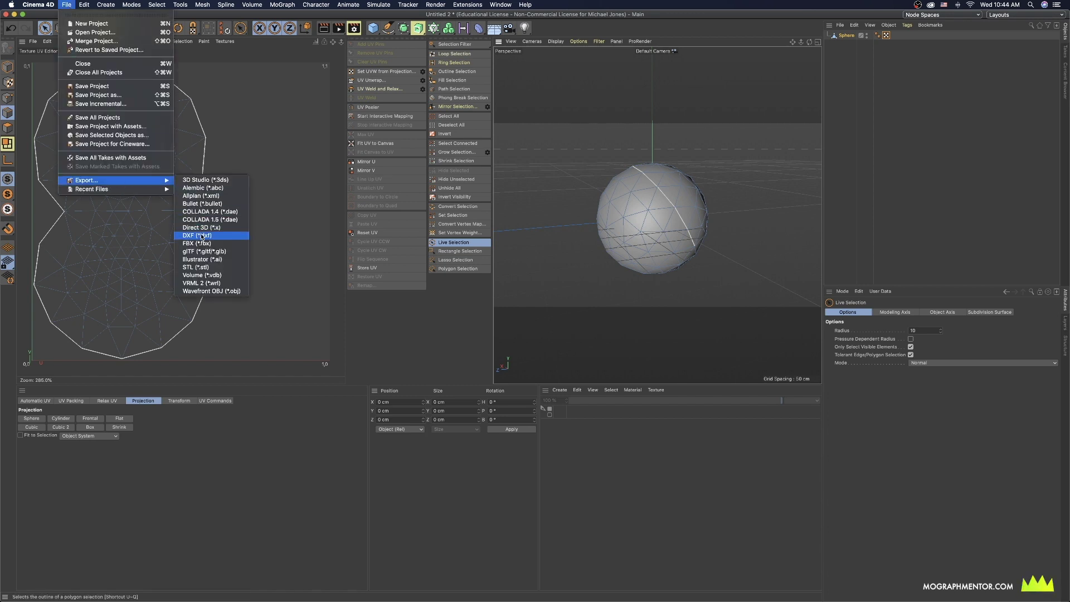
left_click(848, 179)
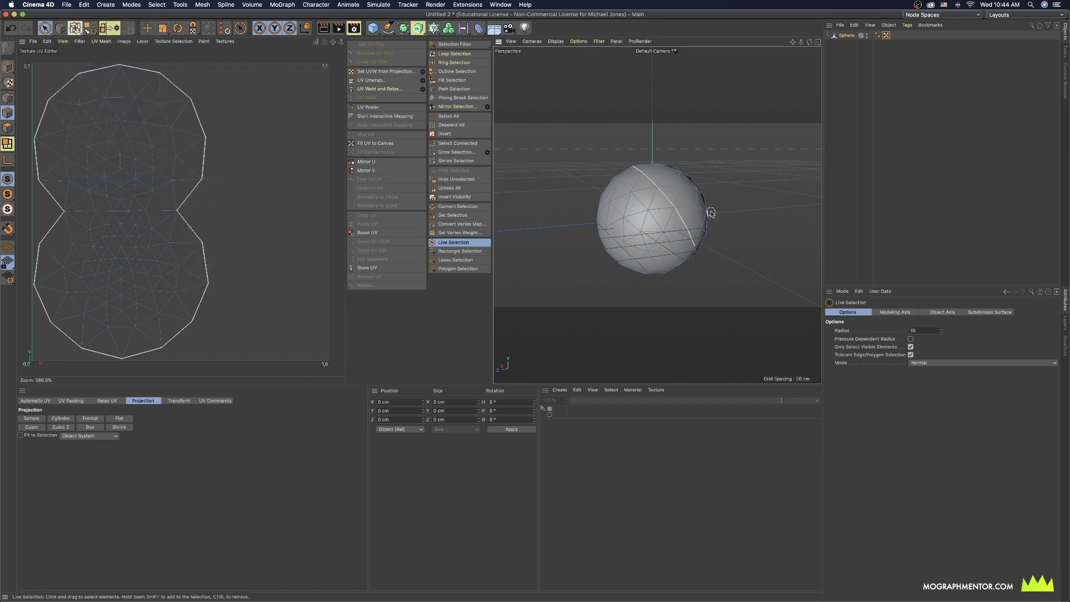
key("super+Tab")
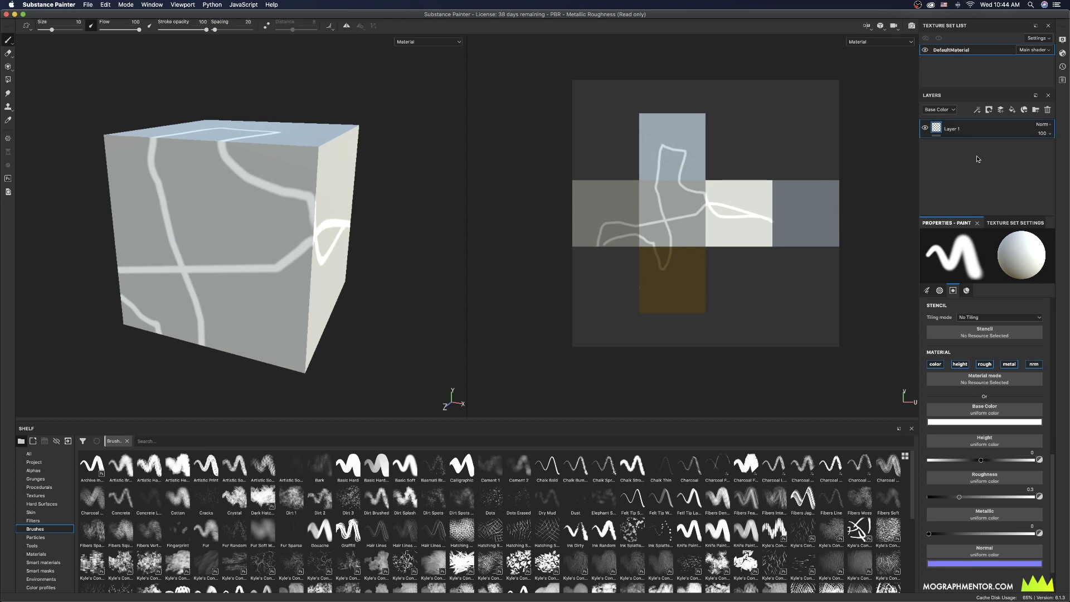
key("super+Tab")
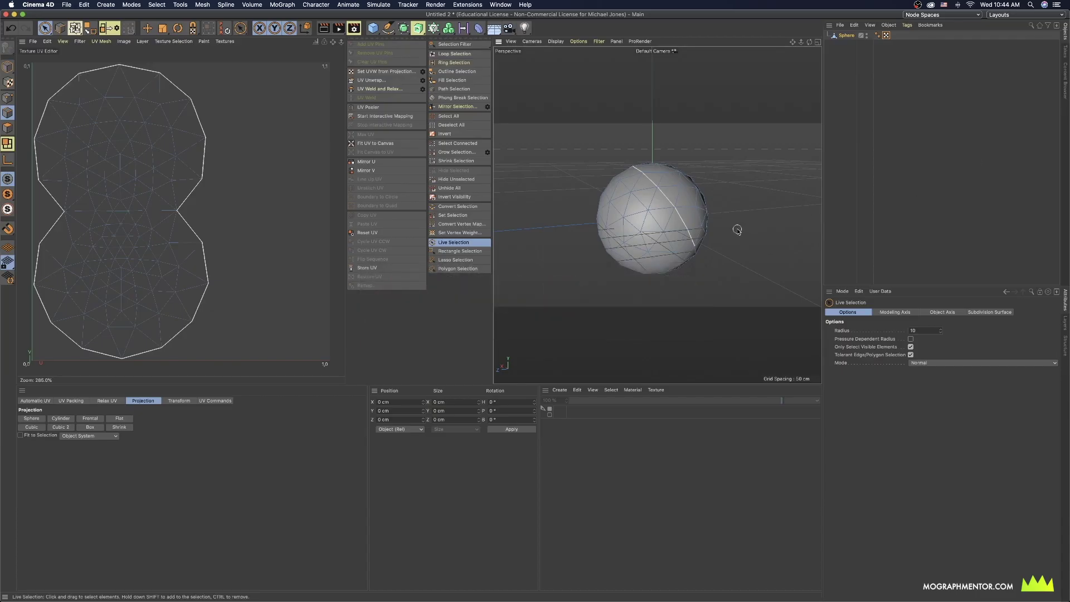